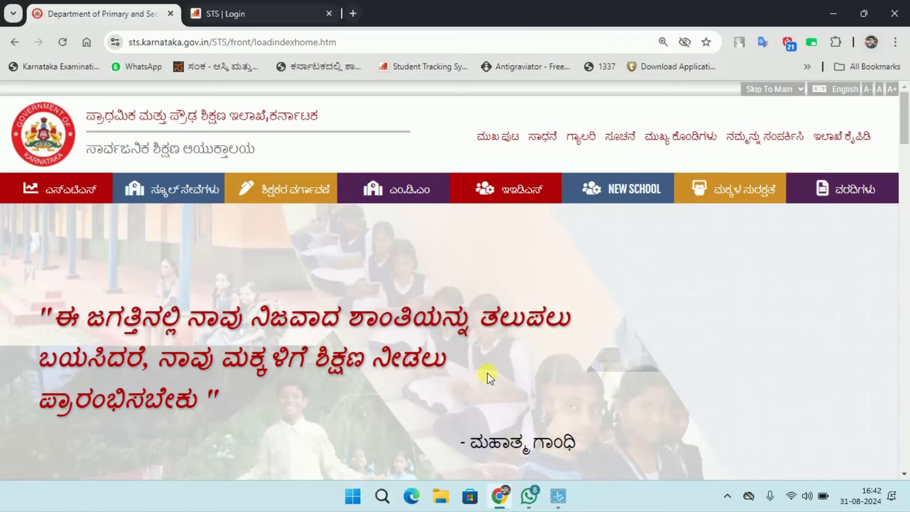
Log in to the Student Achievement Tracking System as a SATS user with the details already filled in
click(262, 19)
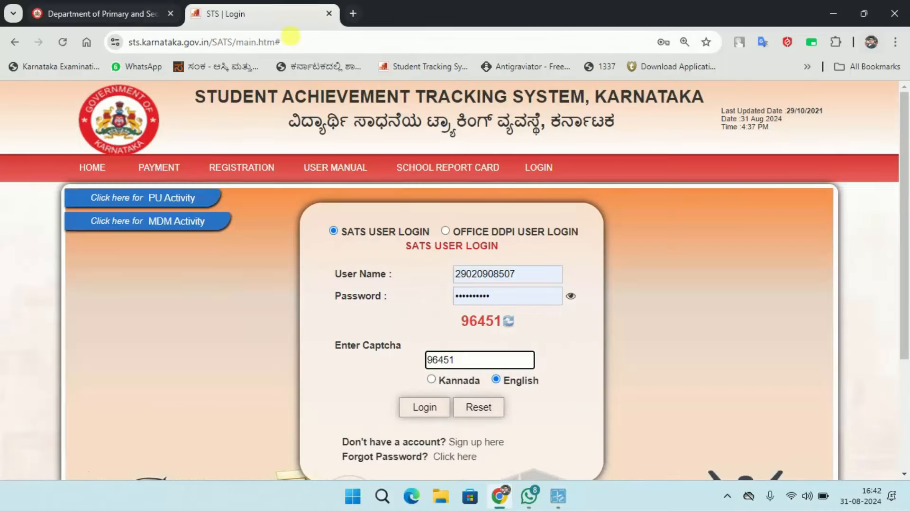
scroll(452, 279, down, 1)
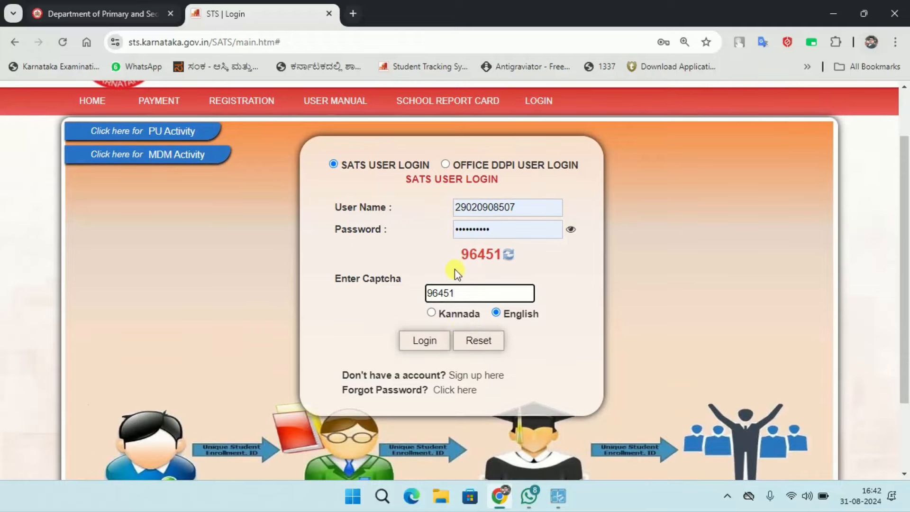
click(421, 344)
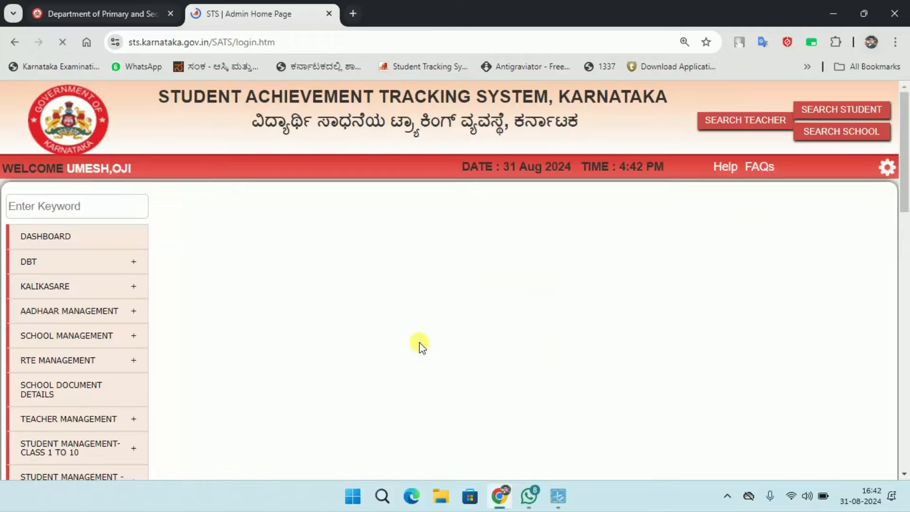
Open the Management Registration form of School Management
scroll(258, 301, down, 1)
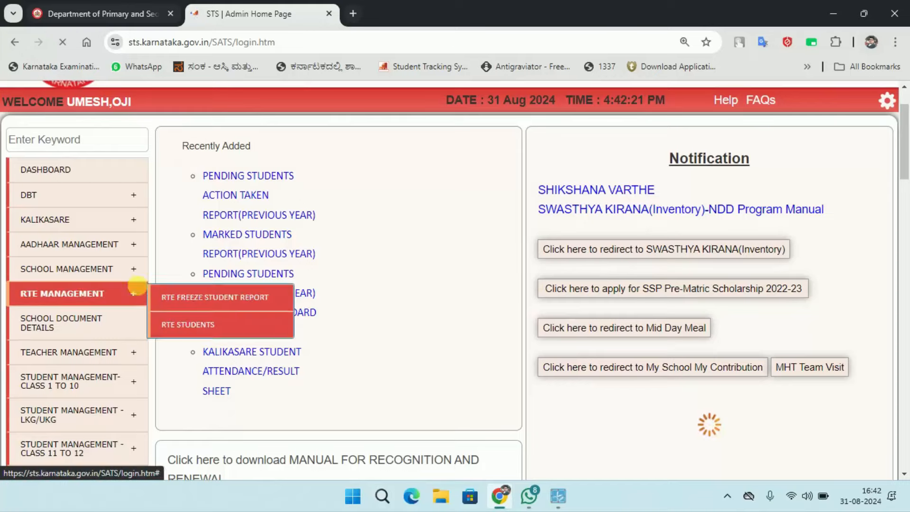
click(115, 275)
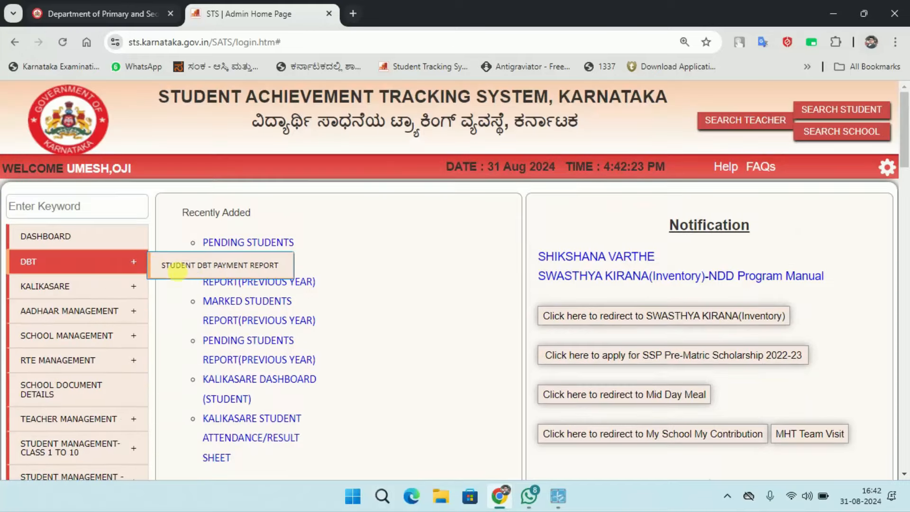
scroll(97, 284, down, 1)
mouse_move(140, 267)
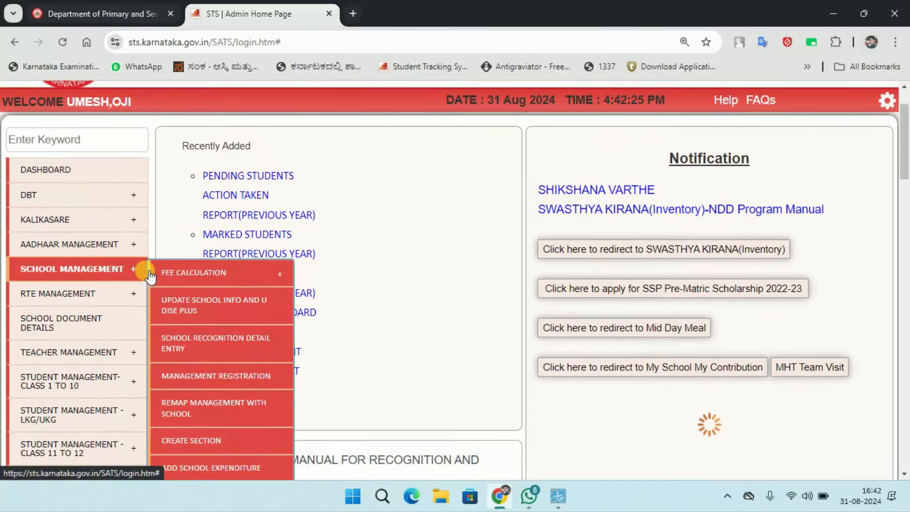
click(209, 379)
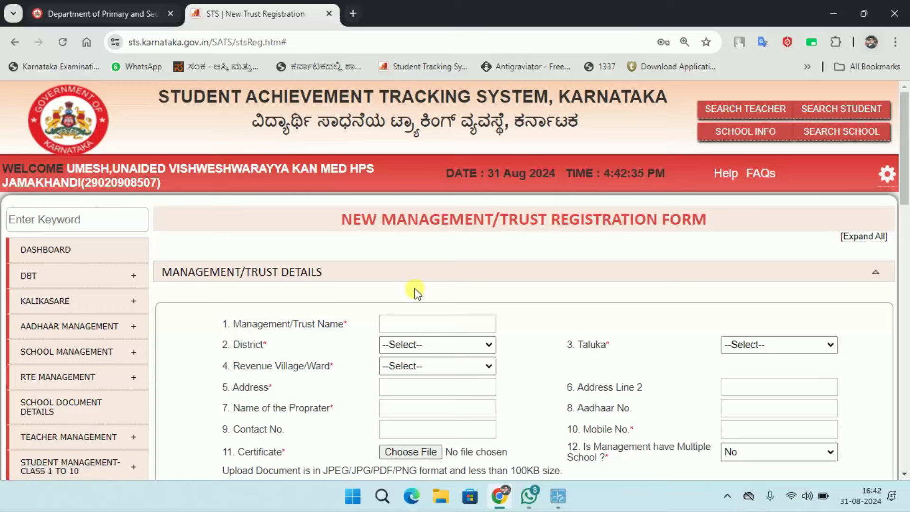
Review the new management/trust registration form, including the multiple-school choices, the Login Detail section and the declaration and captcha area
scroll(417, 293, down, 1)
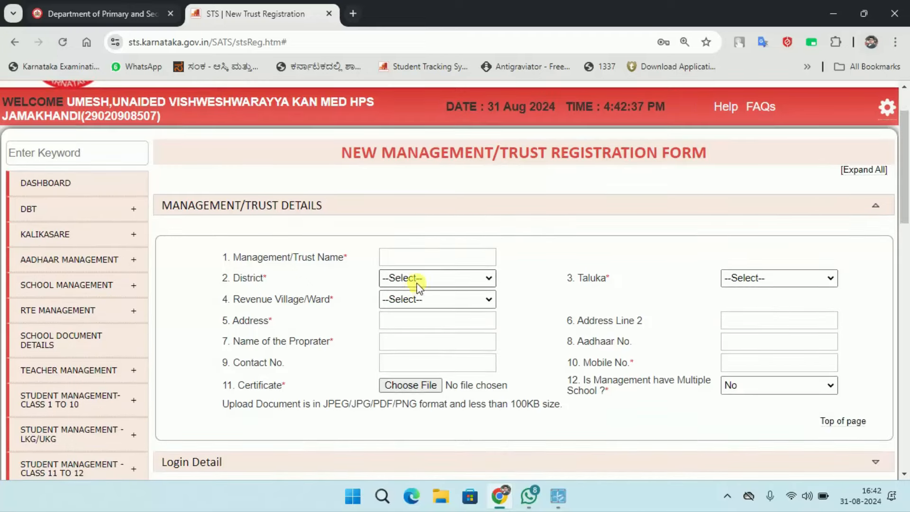
scroll(417, 268, down, 1)
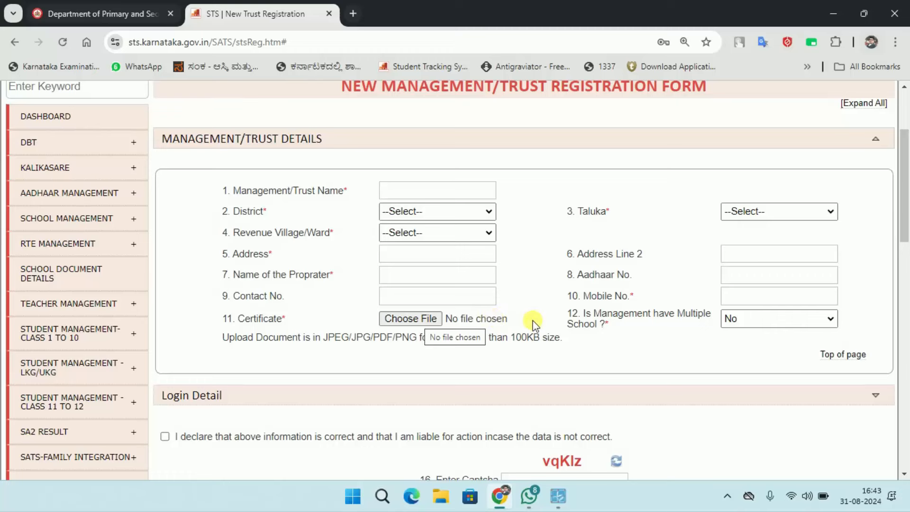
click(745, 319)
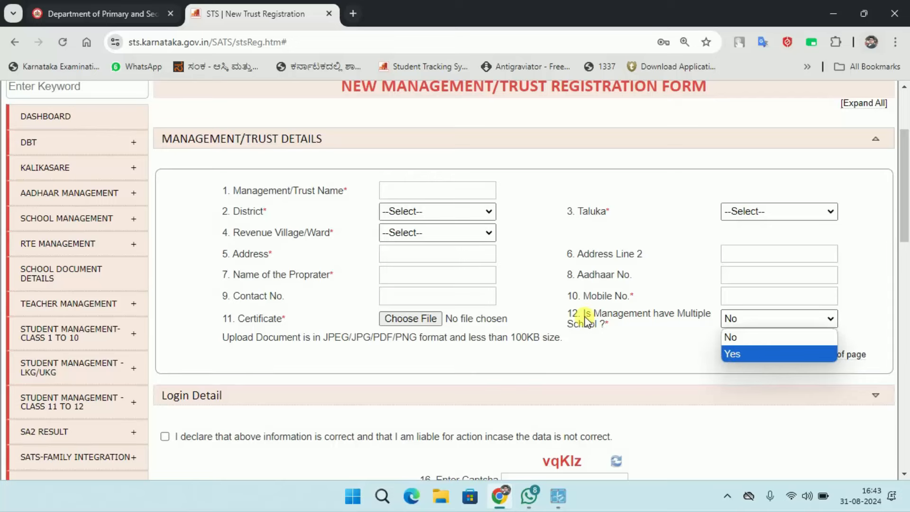
scroll(584, 310, down, 1)
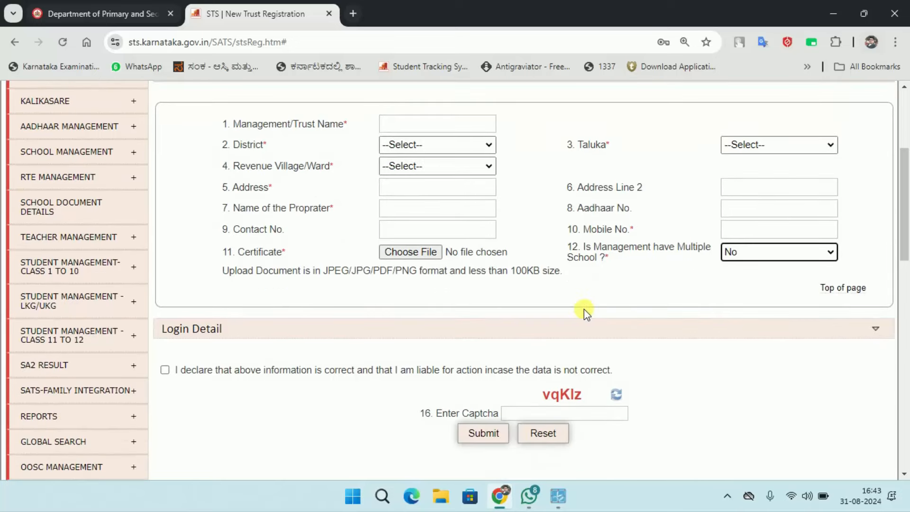
click(421, 330)
scroll(430, 288, down, 3)
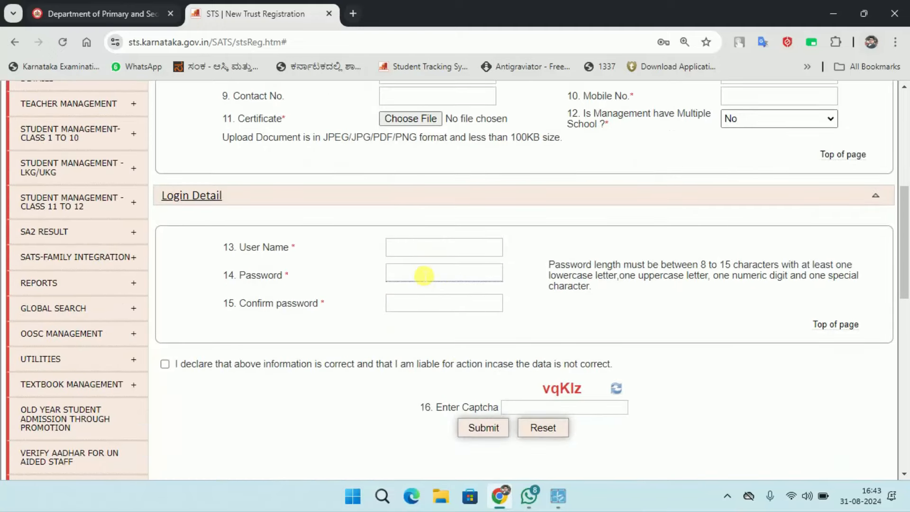
scroll(424, 275, down, 1)
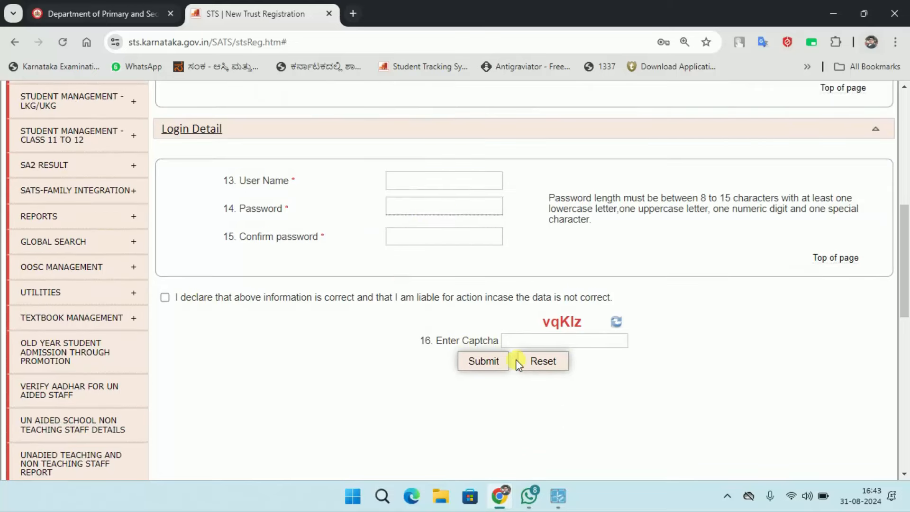
Switch to WhatsApp to view the saved registration acknowledgement image and return to the registration form
click(530, 497)
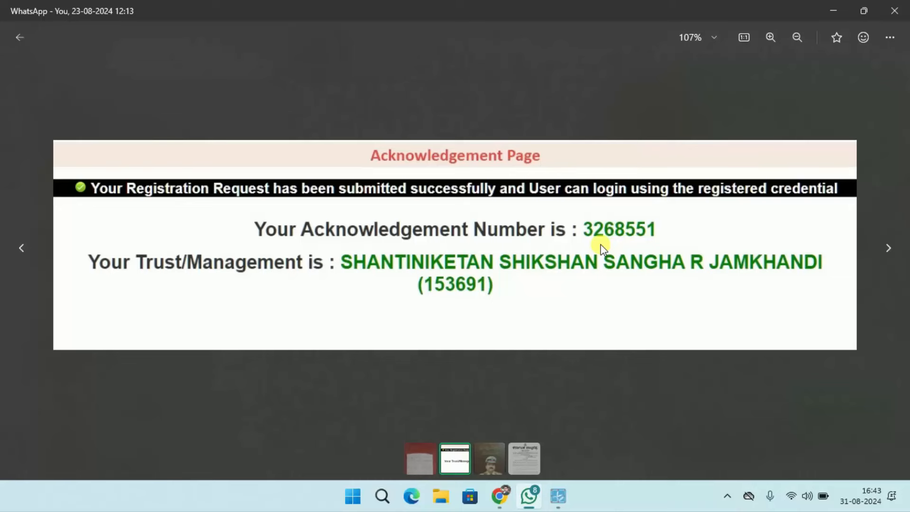
click(833, 10)
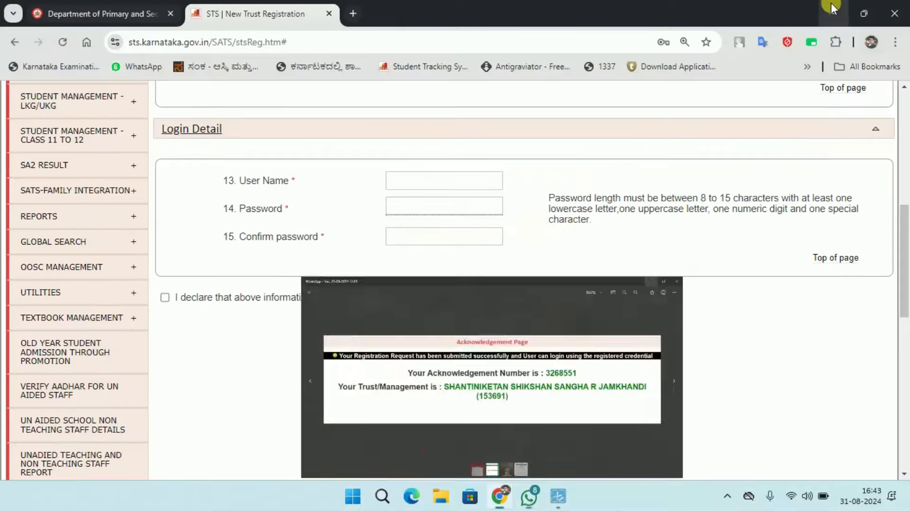
Open the Remap Management with School page of School Management
scroll(357, 280, up, 4)
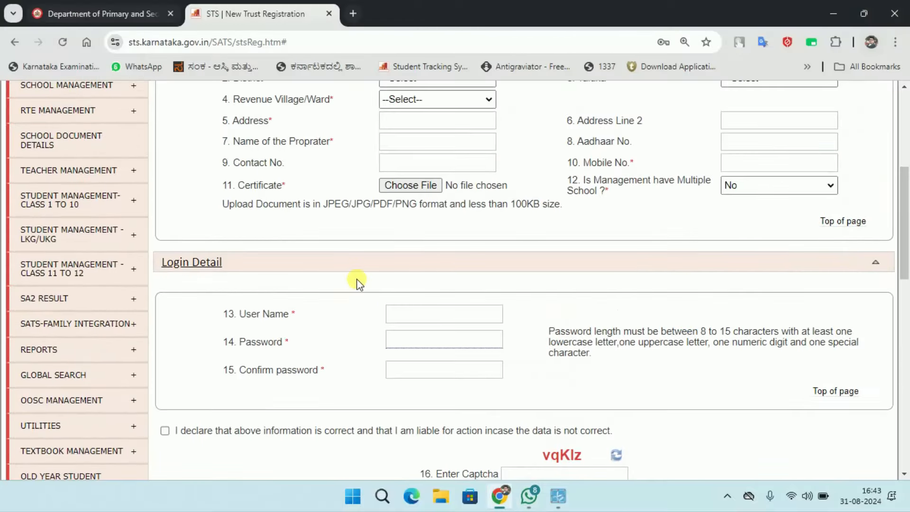
mouse_move(128, 279)
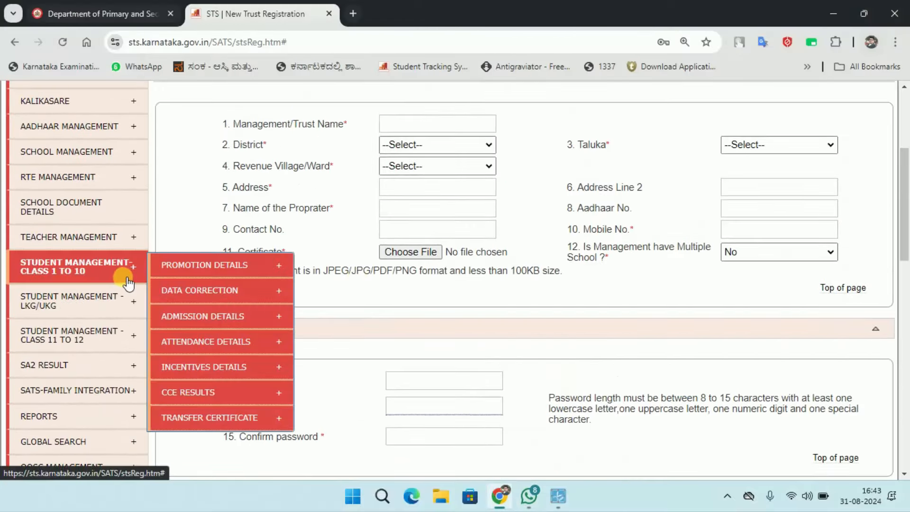
scroll(122, 280, up, 1)
mouse_move(132, 244)
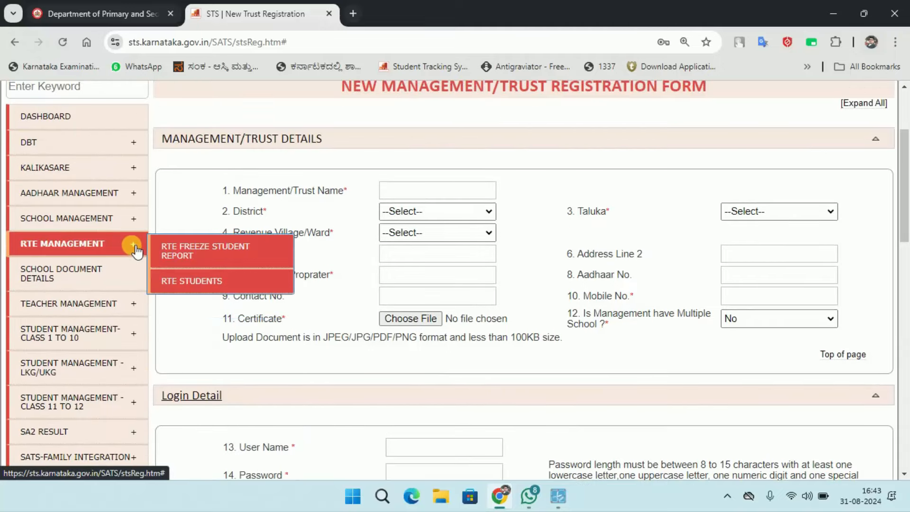
mouse_move(126, 224)
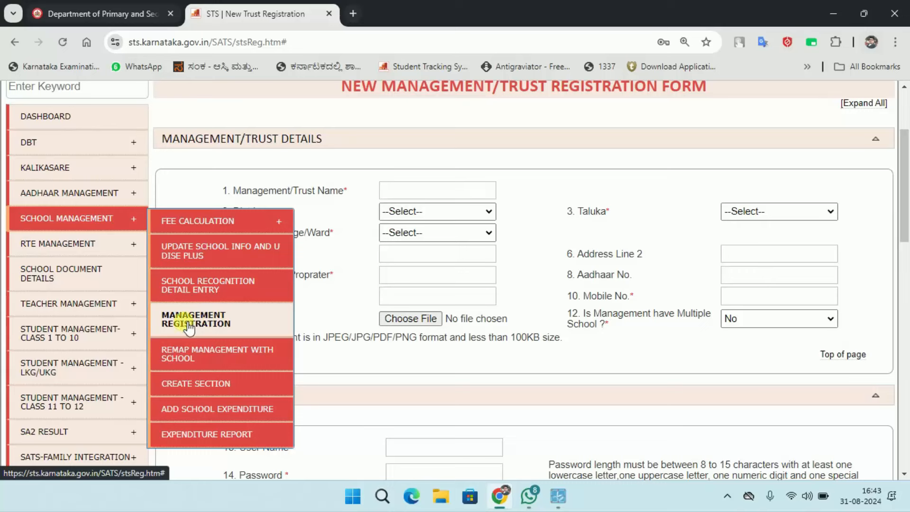
click(214, 353)
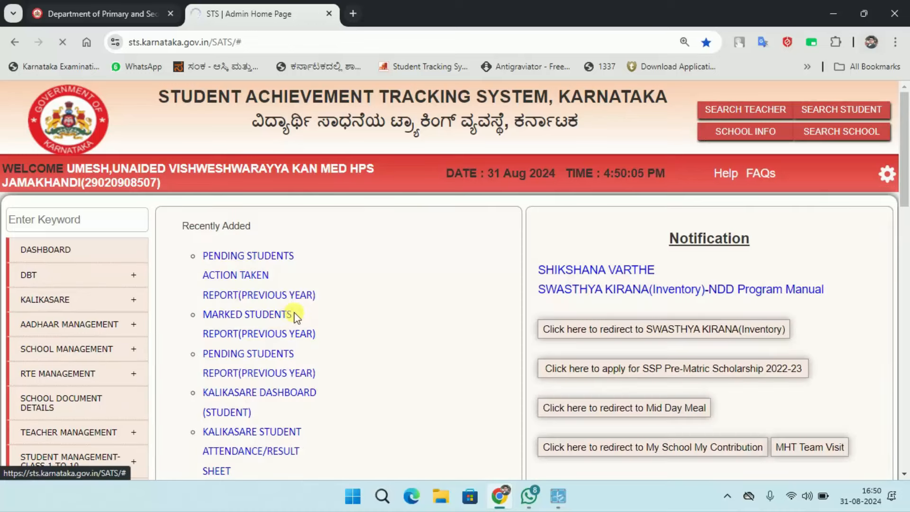
click(294, 315)
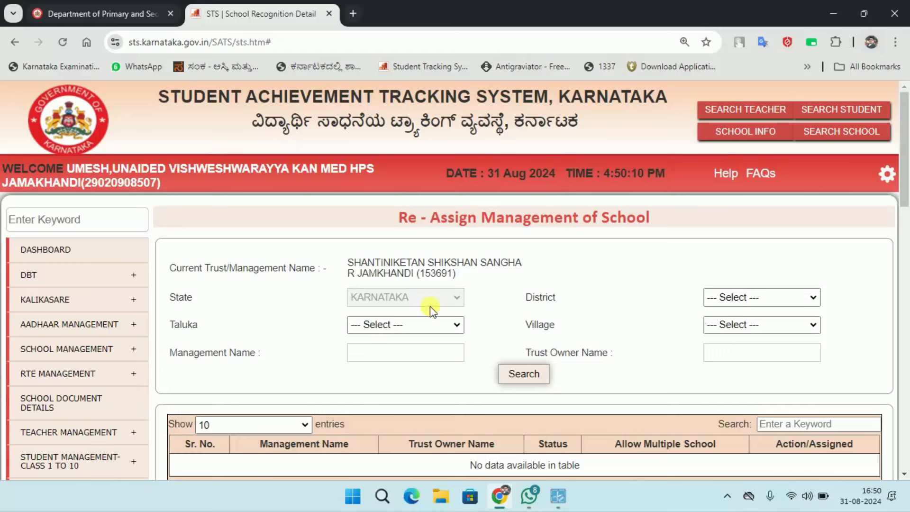
Set the district to BAGALKOT(2902) and the taluka to Jamakhandi for the management search
click(724, 302)
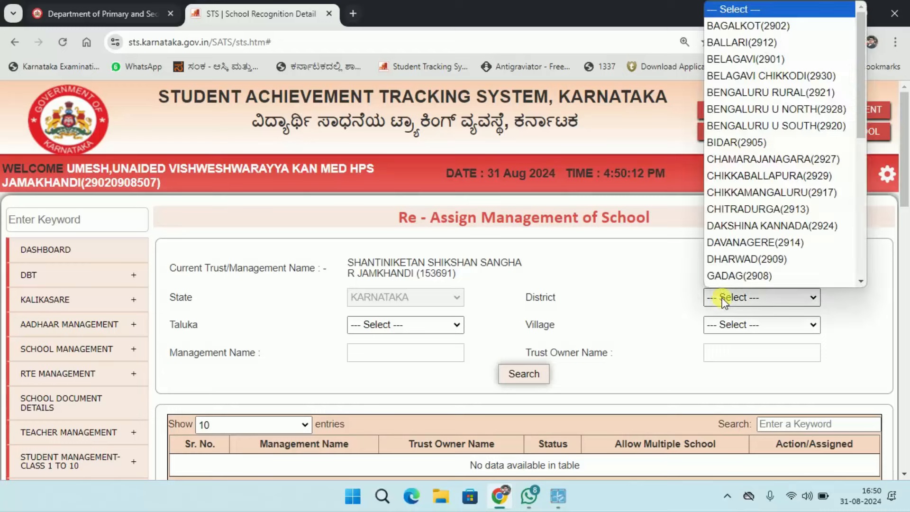
click(713, 29)
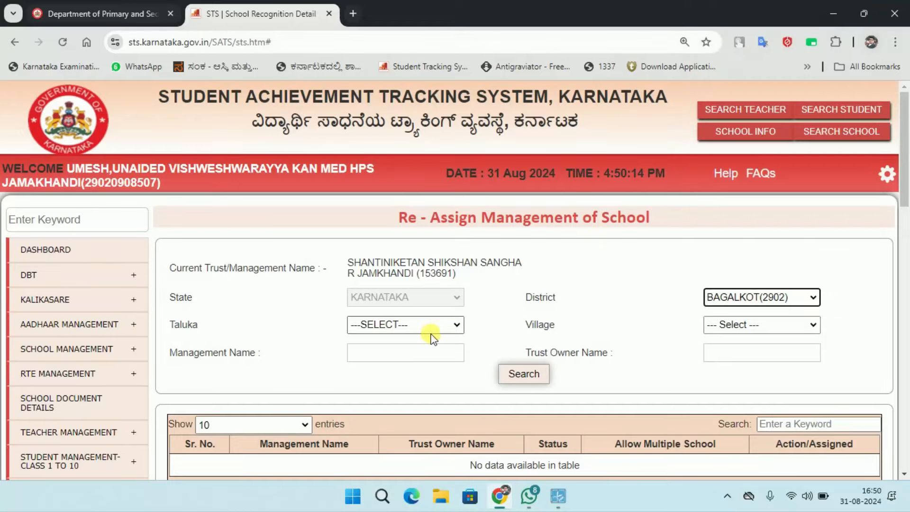
click(408, 328)
click(407, 425)
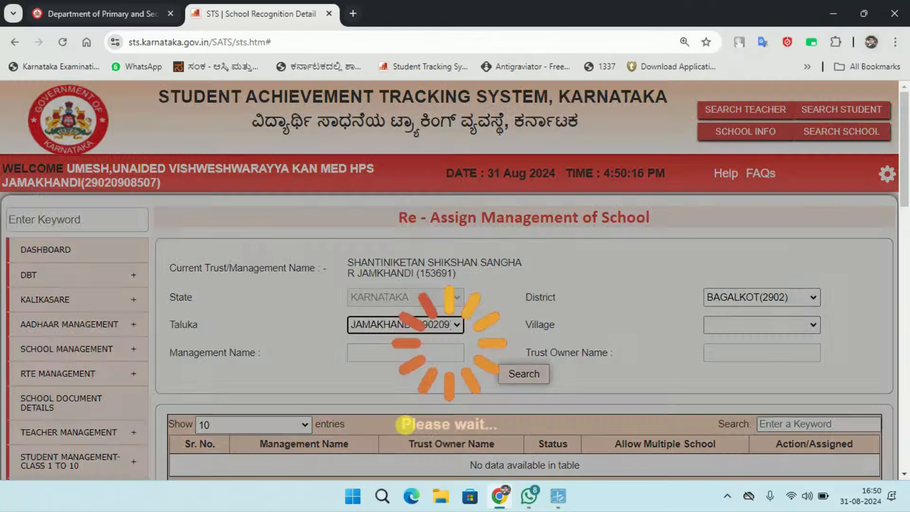
Choose JAMAKHANDI WARD.NO.12 as the village and search for the registered managements
click(729, 322)
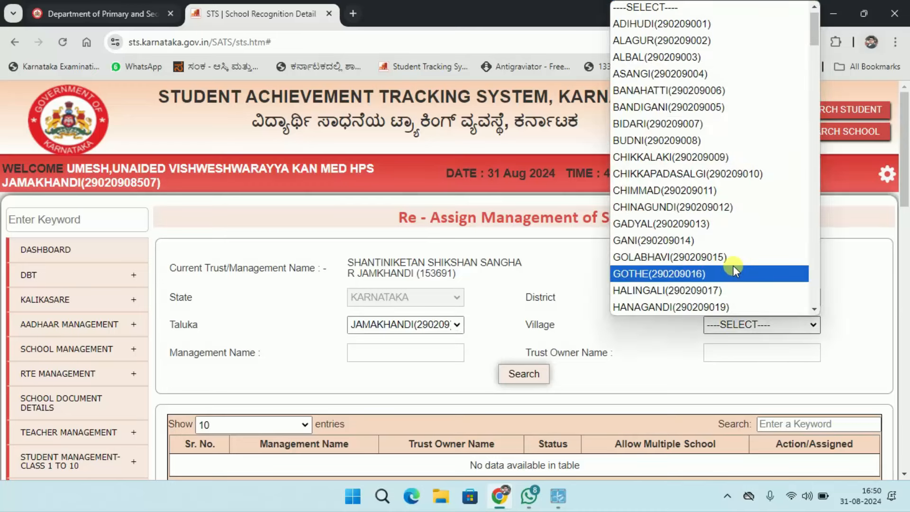
scroll(720, 200, down, 3)
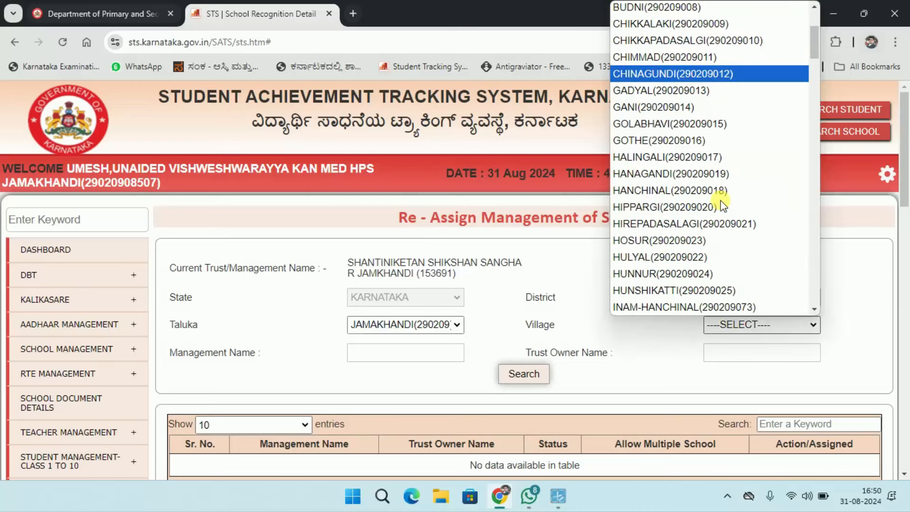
scroll(721, 200, down, 3)
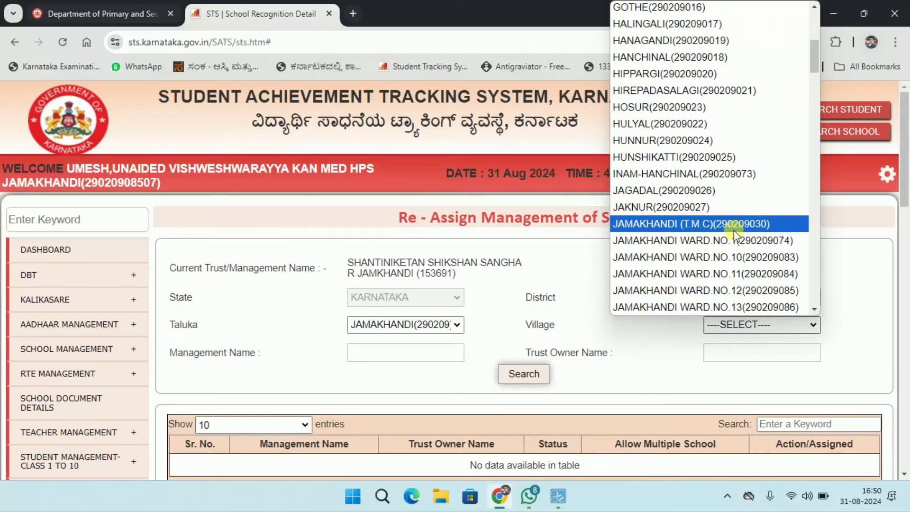
click(740, 289)
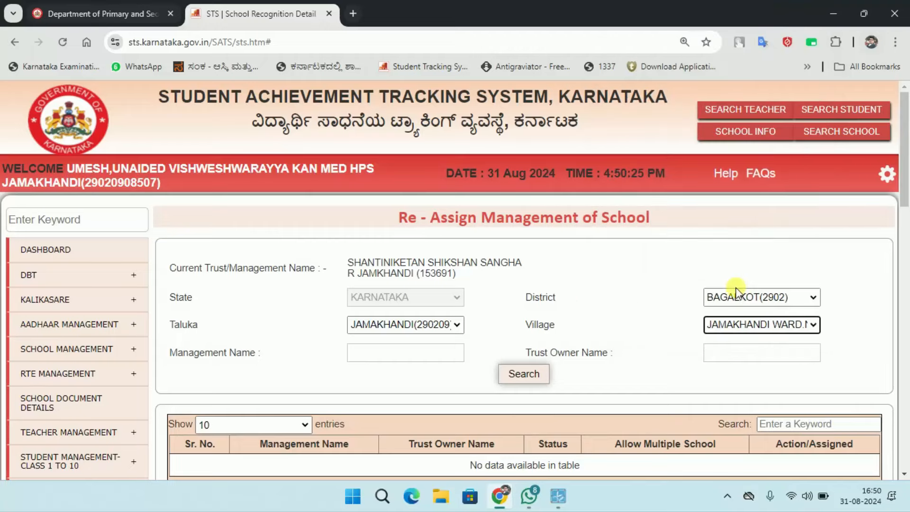
click(525, 371)
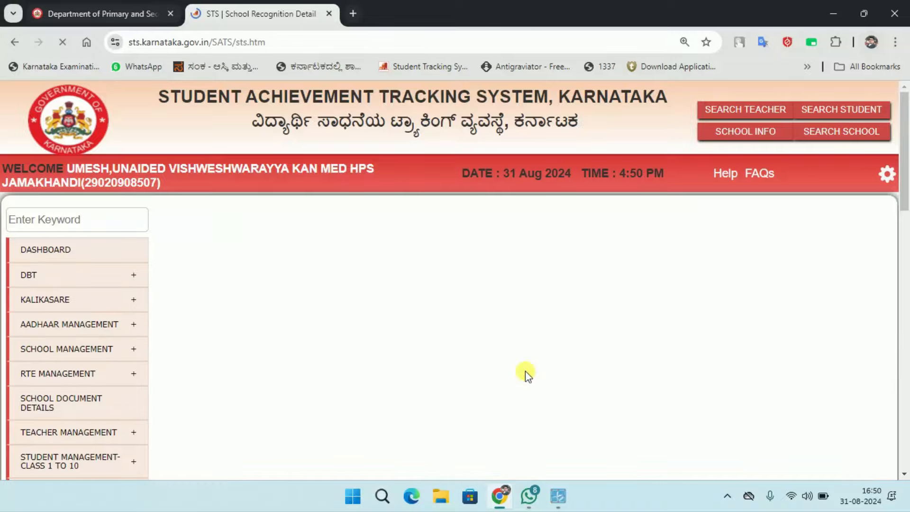
Bring the management list into view and check the trust's ID in the WhatsApp acknowledgement image
scroll(594, 354, down, 5)
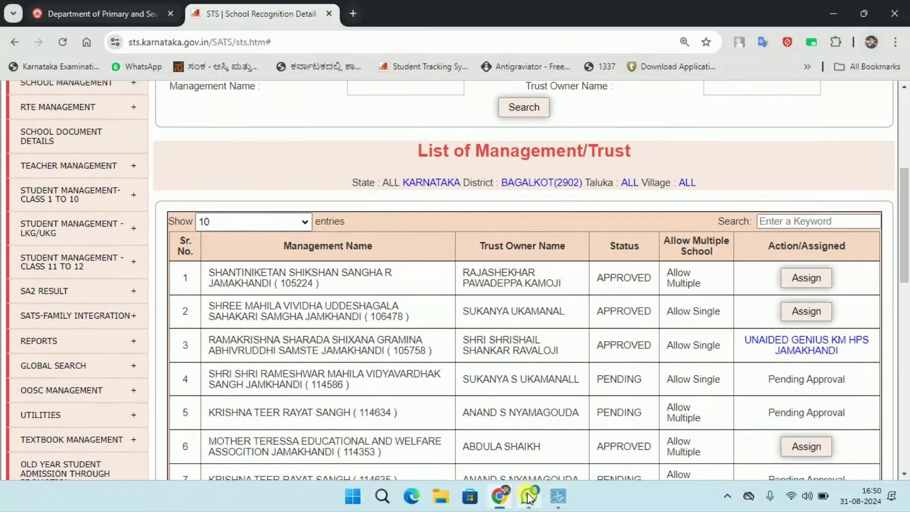
click(529, 495)
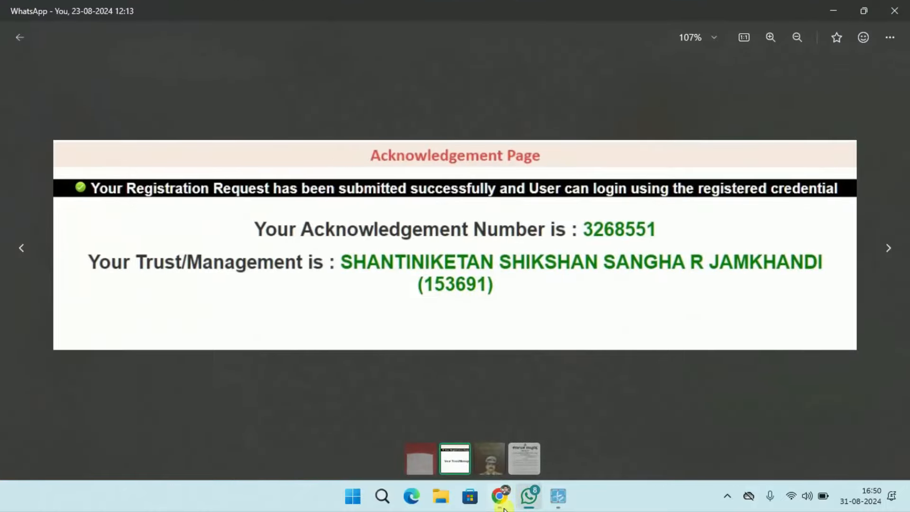
click(528, 495)
Filter the management list by 691 to find the Shantiniketan Shikshan Sangha trust for assignment
click(773, 222)
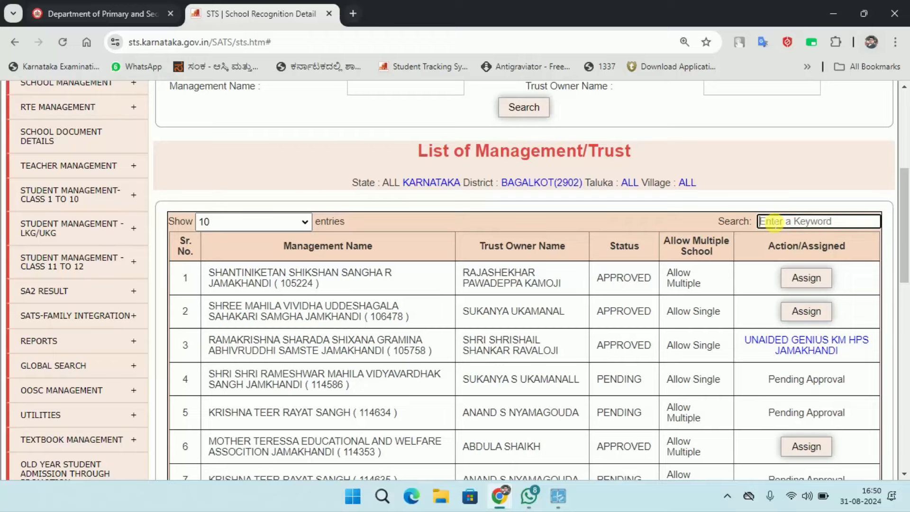
text(691)
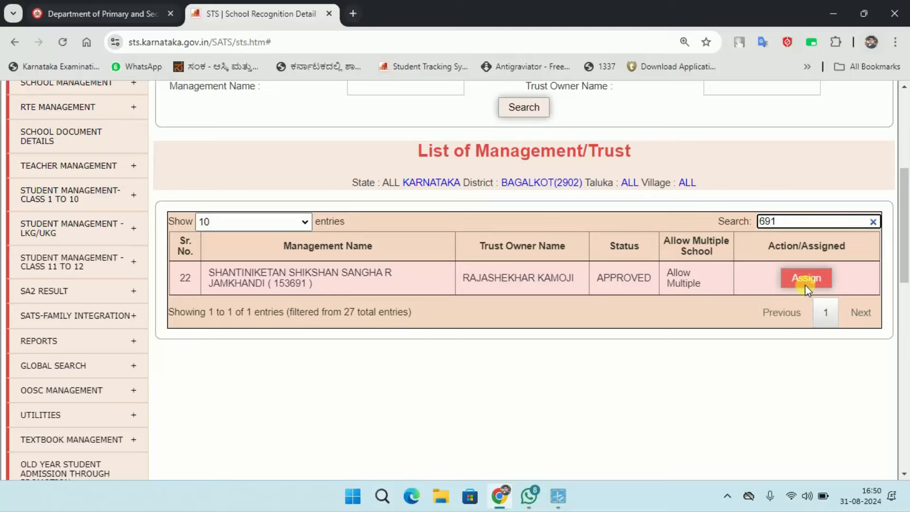
click(796, 281)
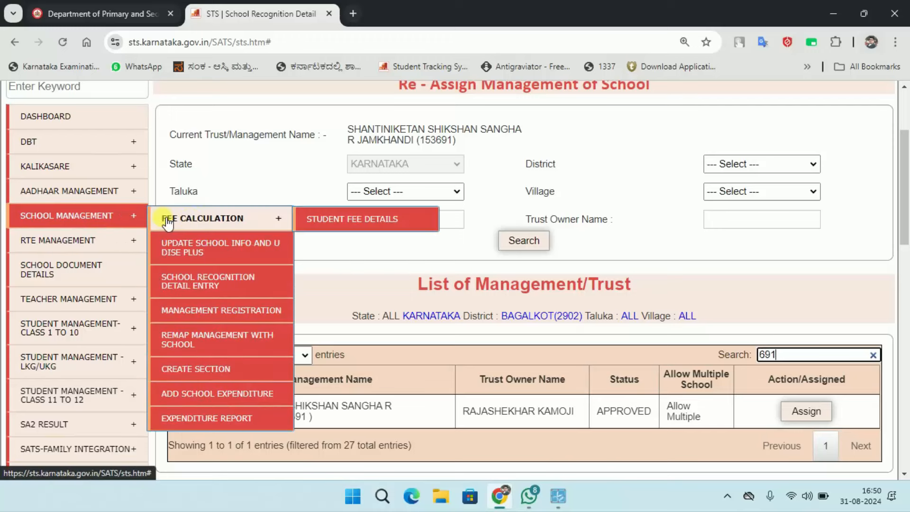
Open the Student Fee Details page under Fee Calculation and review the 2024-2025 fee structure by standard
mouse_move(183, 220)
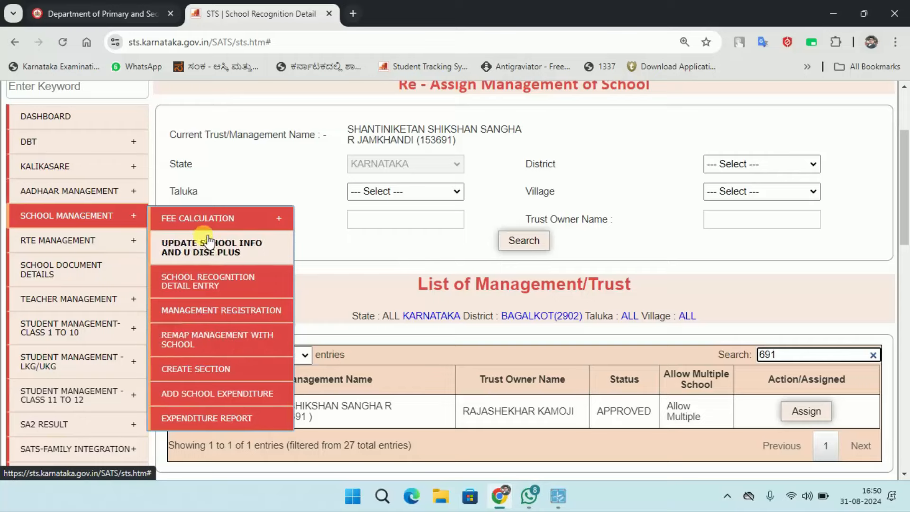
mouse_move(213, 219)
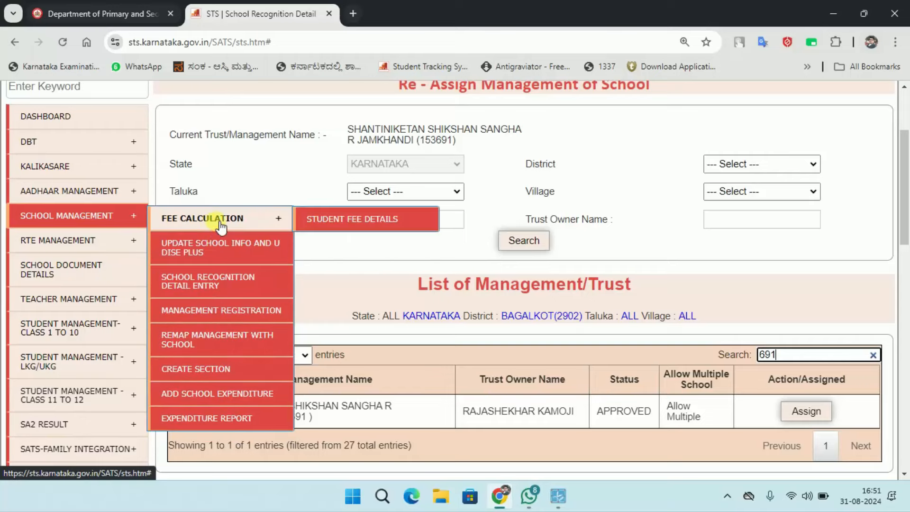
click(342, 218)
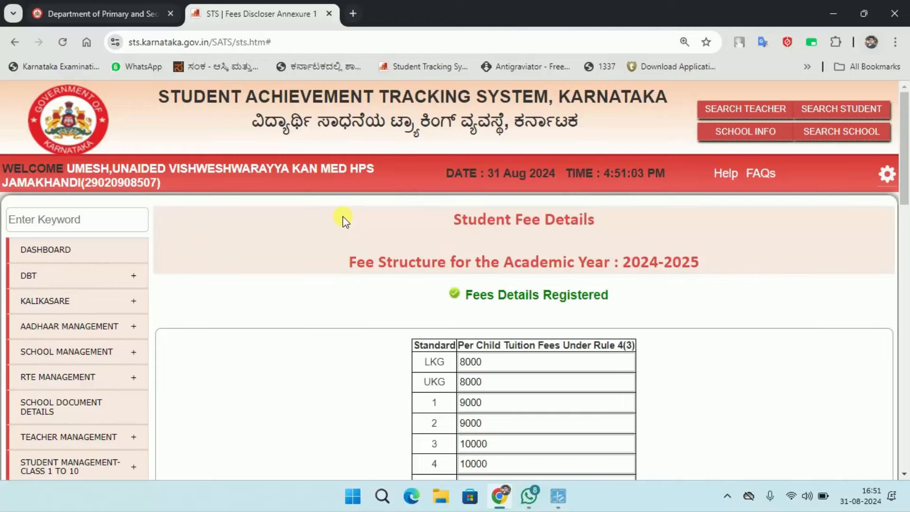
scroll(342, 218, down, 3)
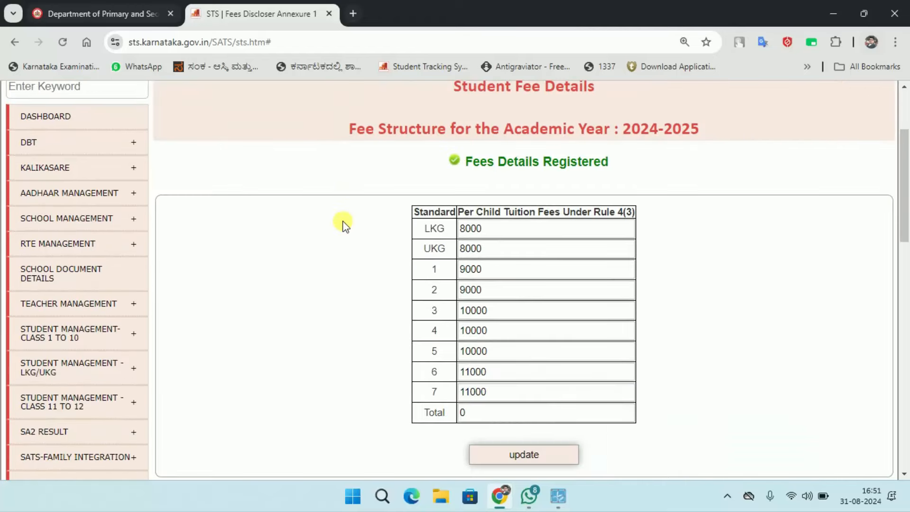
scroll(336, 225, up, 1)
Open the Update School Info and U Dise Plus page and examine the submit and validate status of each section for 2024-2025
mouse_move(47, 285)
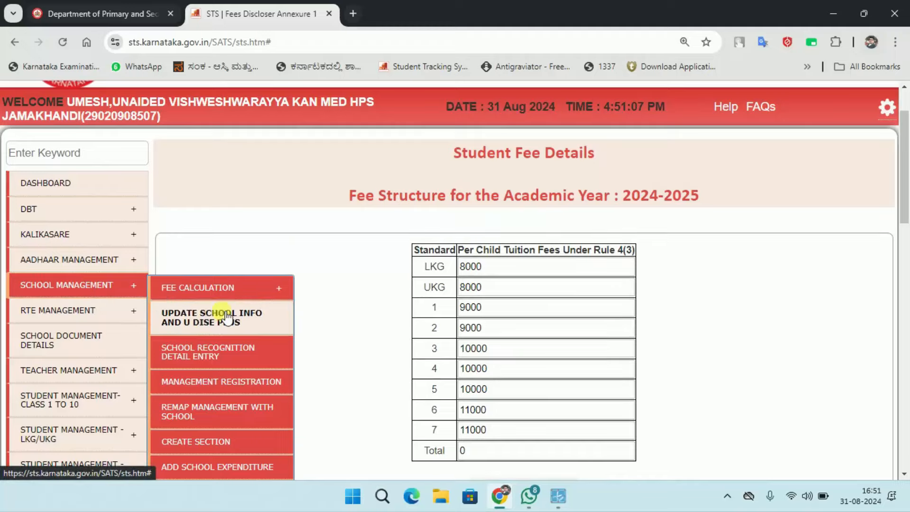
click(205, 324)
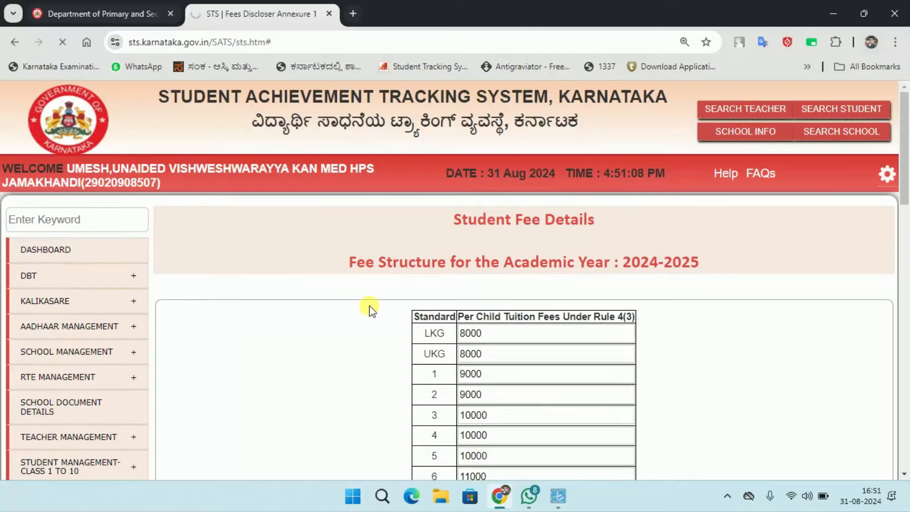
scroll(370, 305, down, 10)
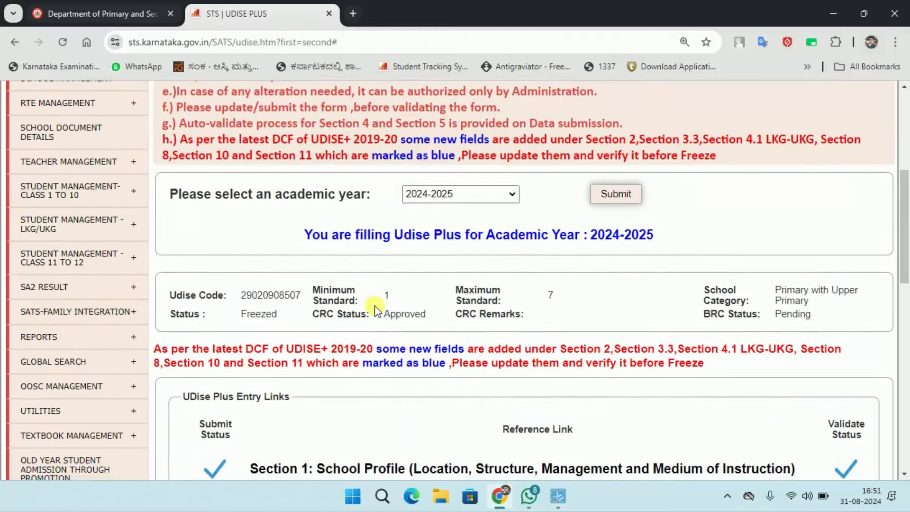
scroll(375, 304, down, 9)
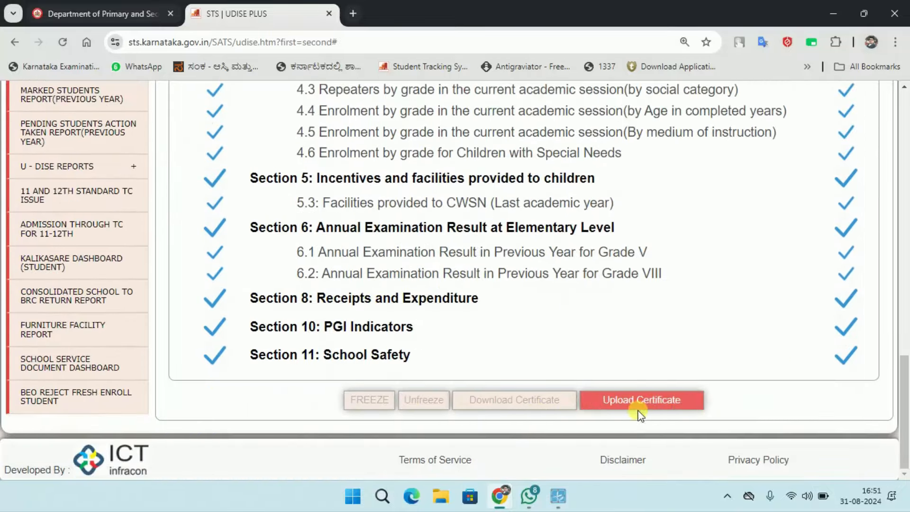
scroll(320, 367, up, 5)
scroll(325, 368, up, 5)
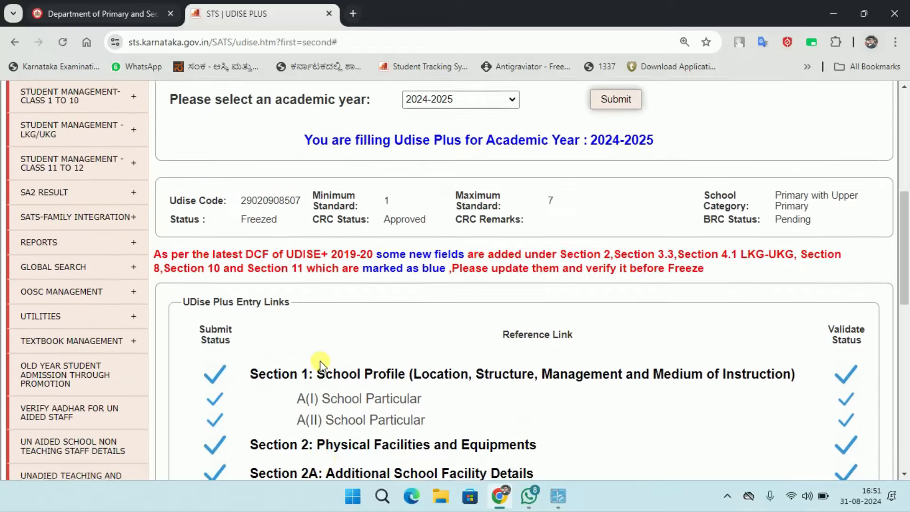
scroll(357, 362, down, 6)
scroll(365, 364, down, 3)
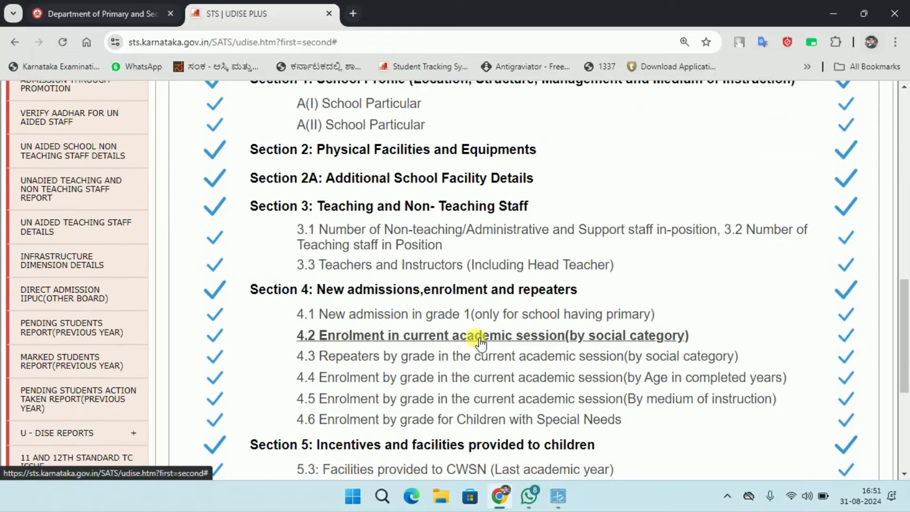
scroll(480, 341, down, 4)
scroll(481, 341, up, 6)
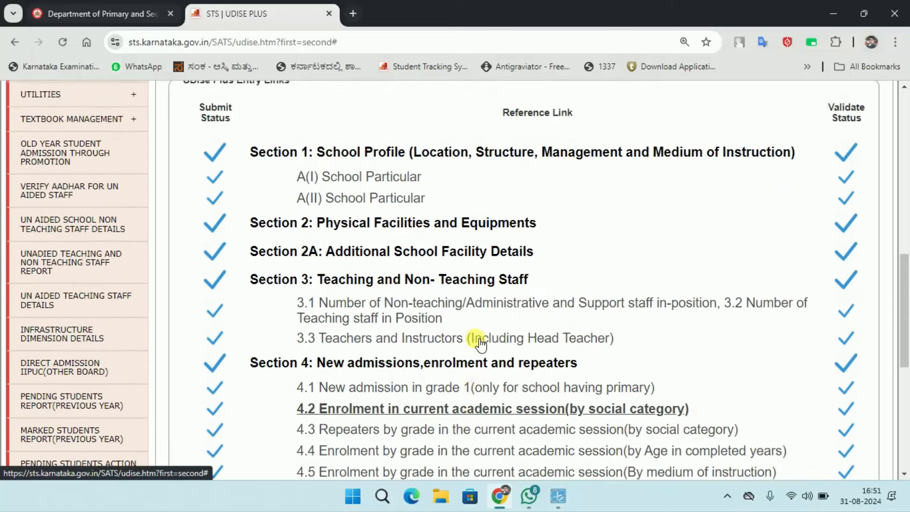
scroll(476, 341, up, 3)
scroll(450, 332, up, 3)
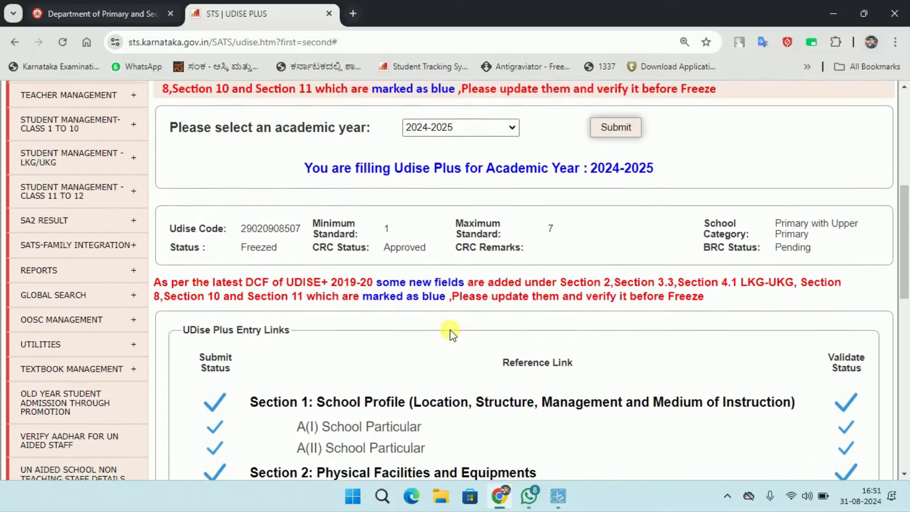
scroll(451, 331, up, 1)
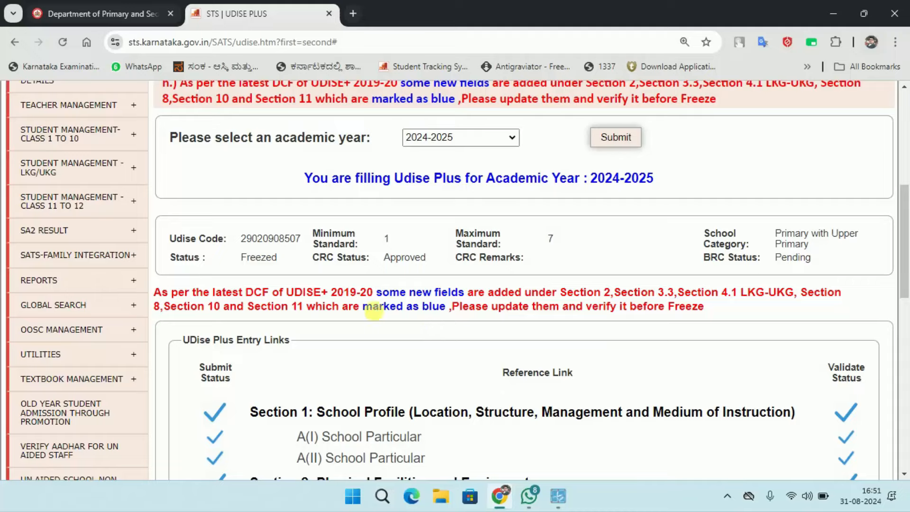
scroll(193, 215, up, 2)
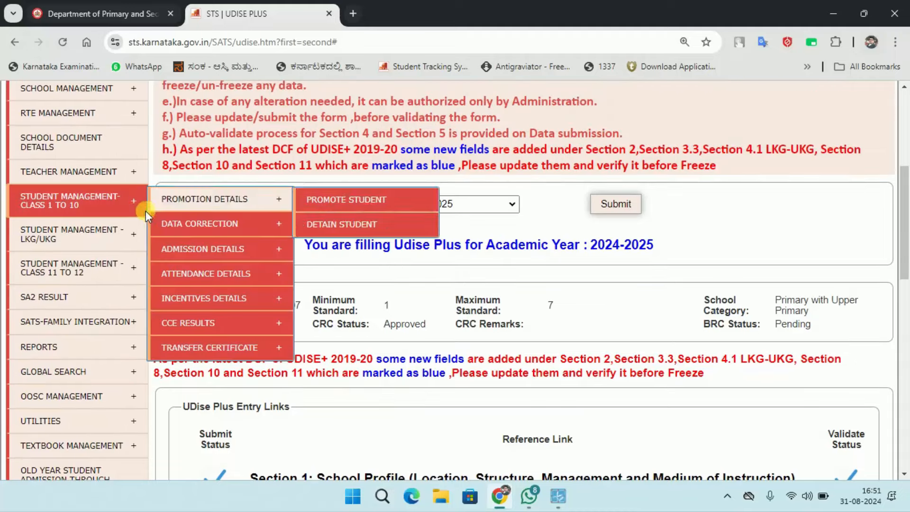
scroll(146, 211, up, 4)
click(93, 163)
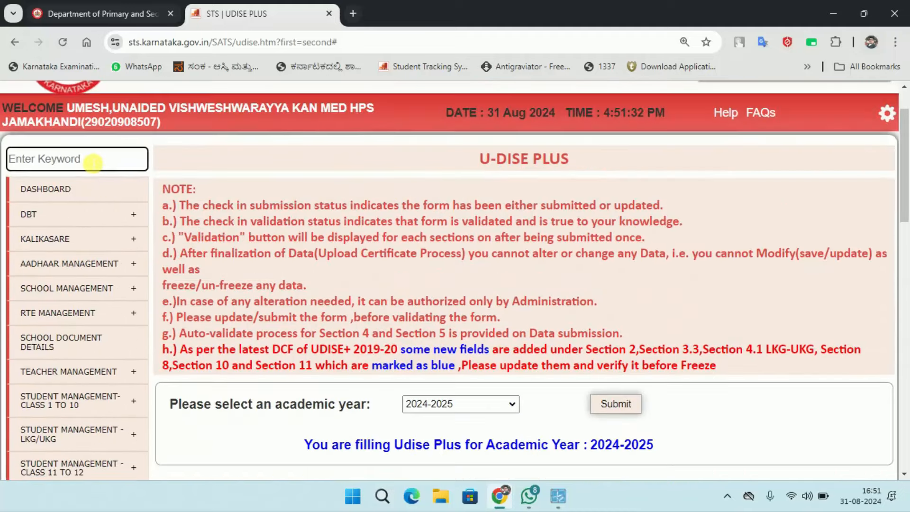
text(tech)
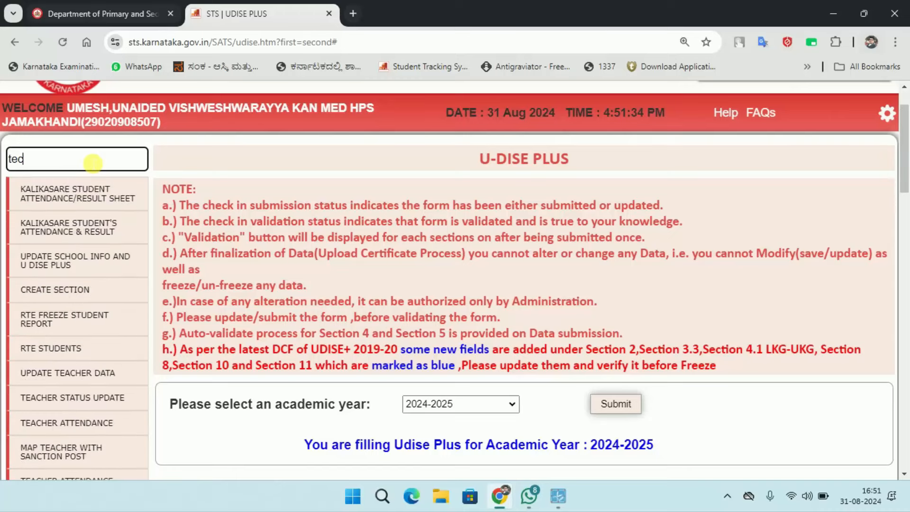
key(BackSpace)
key(BackSpace)
key(BackSpace)
key(BackSpace)
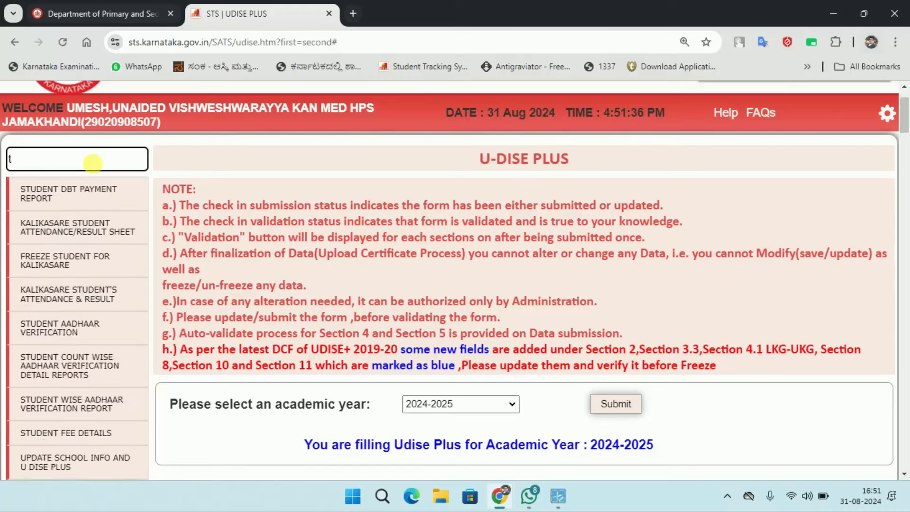
Open the Teacher Status Update page under Teacher Management and review the list of approved teachers
mouse_move(81, 369)
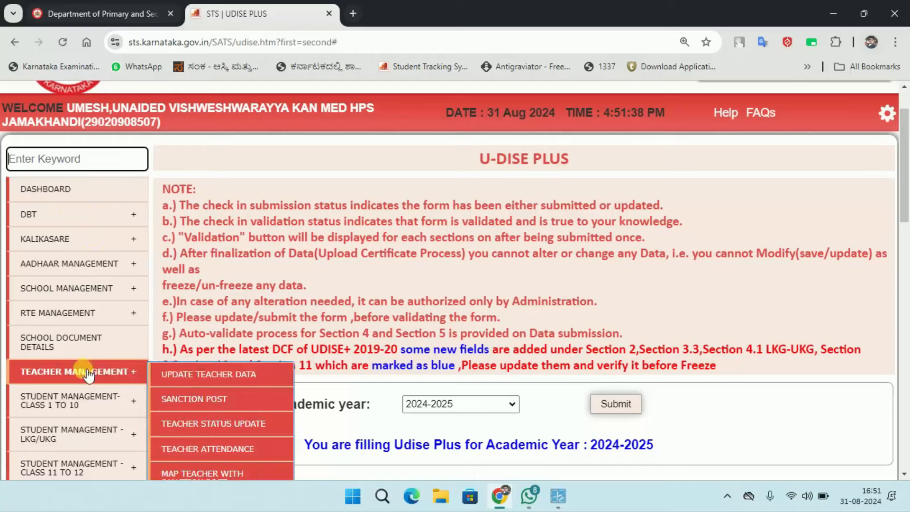
scroll(179, 376, down, 1)
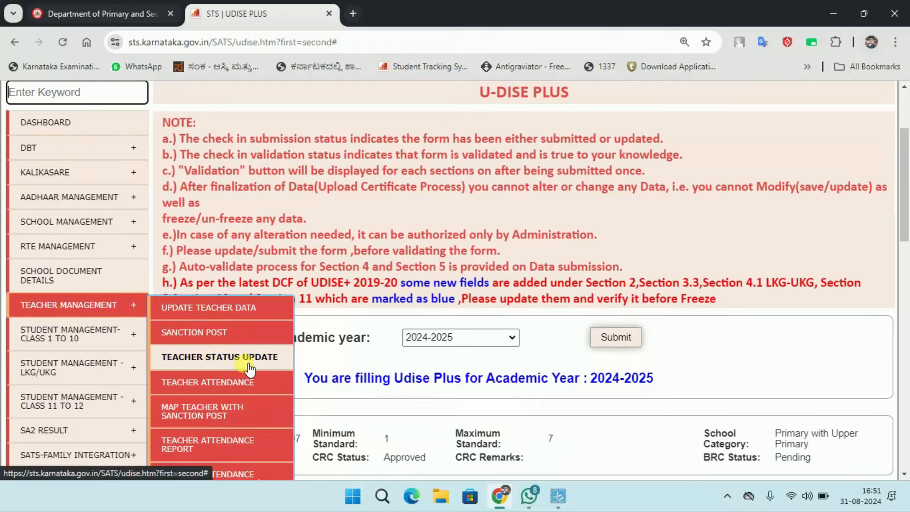
click(200, 363)
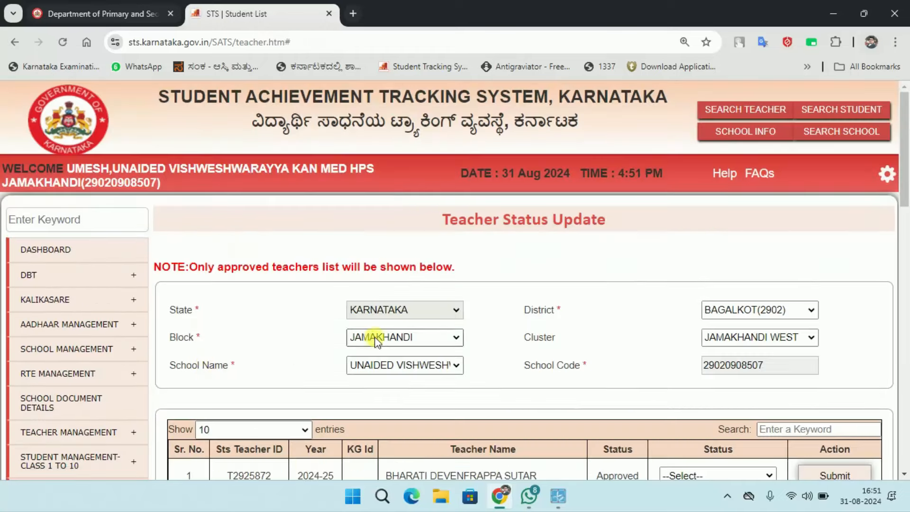
scroll(380, 340, down, 2)
scroll(383, 343, down, 2)
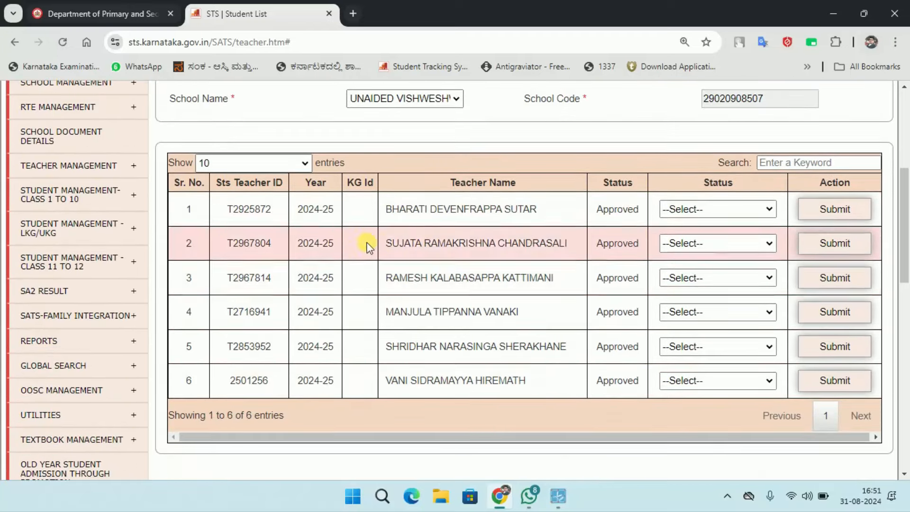
scroll(270, 315, up, 4)
Search the portal's functions for "staff" and open Un Aided Teaching Staff Details
click(106, 223)
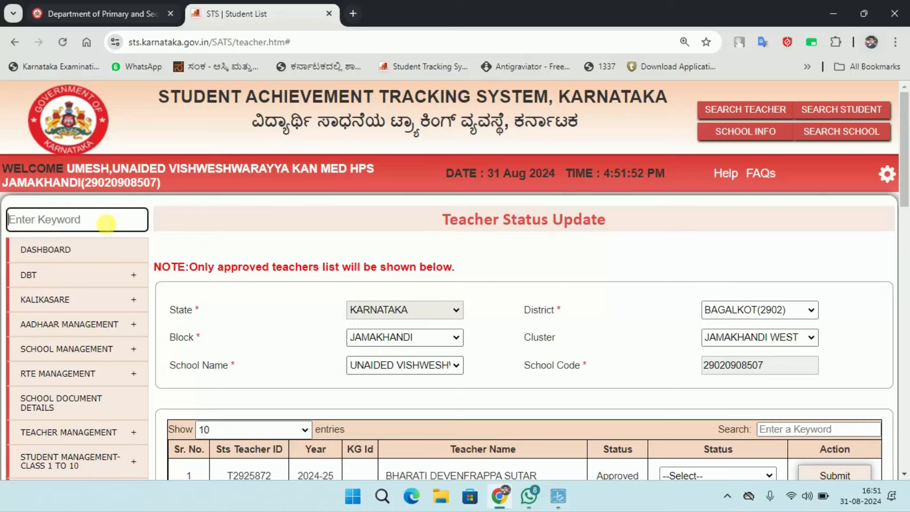
text(sta)
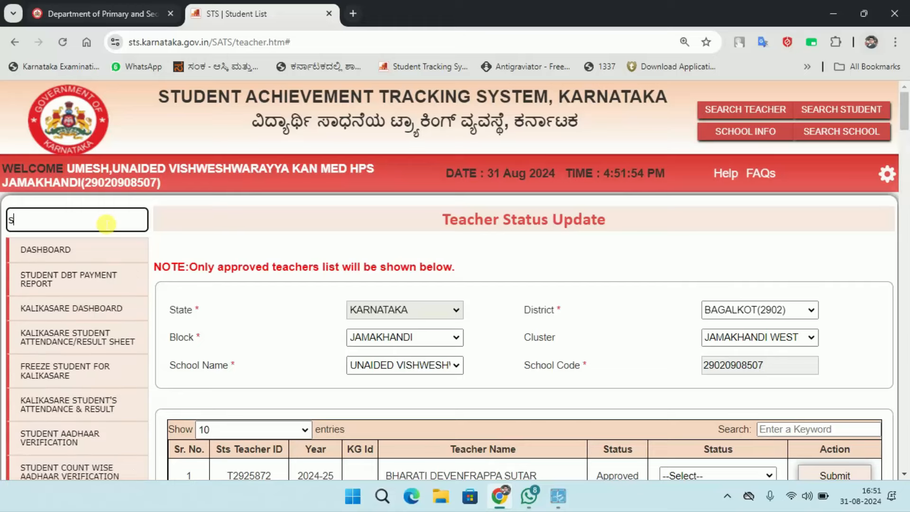
text(ff)
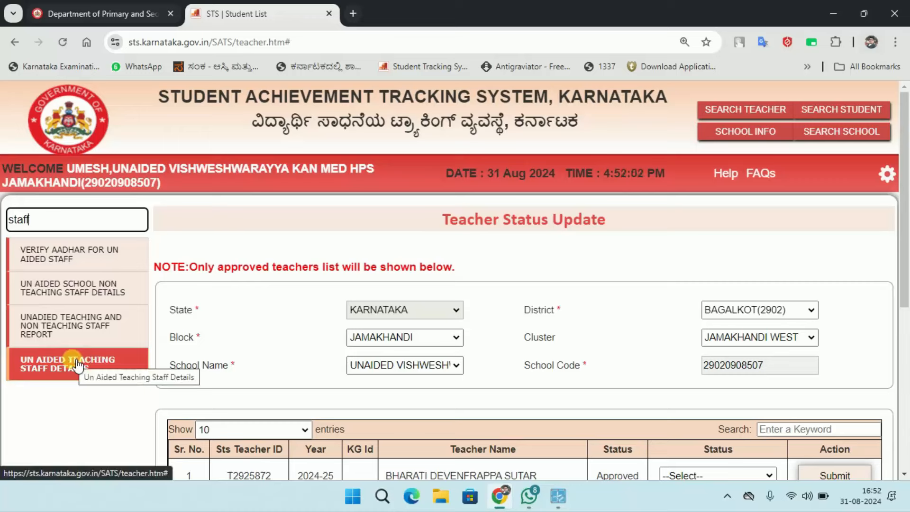
click(58, 369)
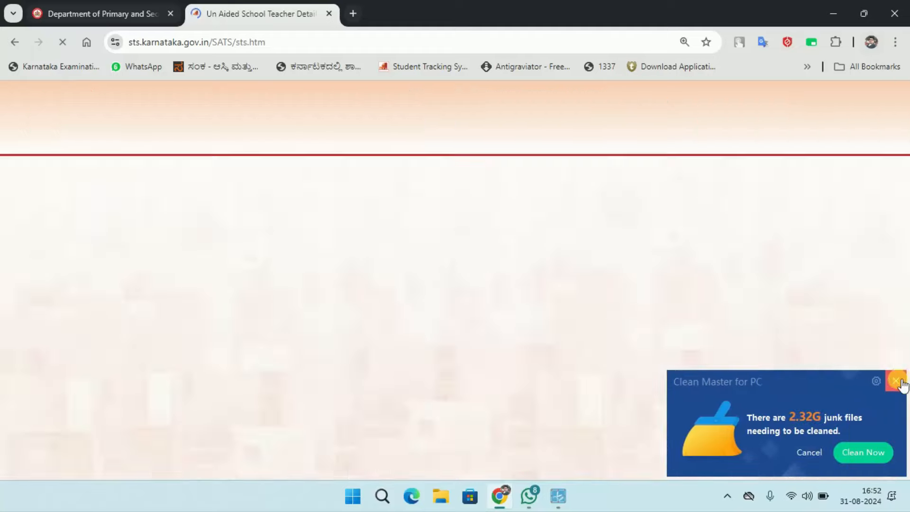
Dismiss the Clean Master pop-up and review the unaided teaching staff table
click(896, 380)
scroll(558, 398, down, 5)
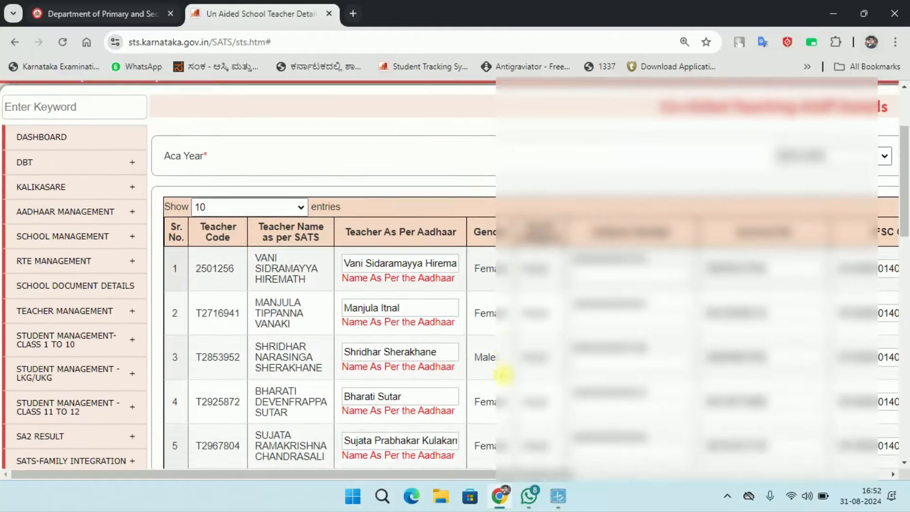
scroll(497, 368, down, 1)
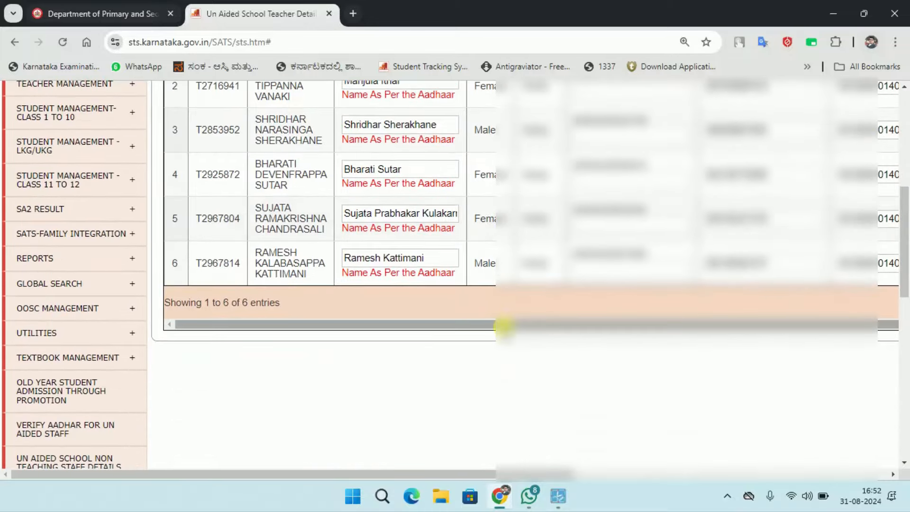
scroll(503, 326, up, 6)
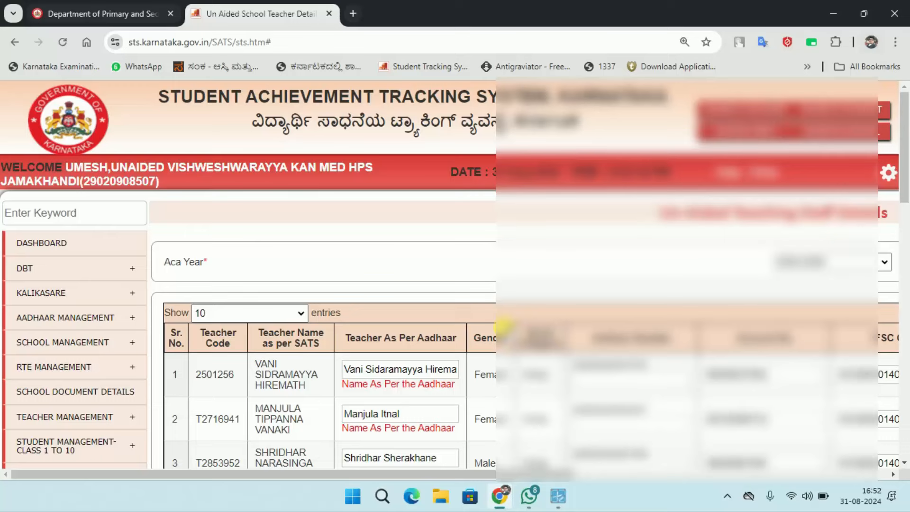
Return to the department's home page and open the School Services site's Management Login form
click(113, 8)
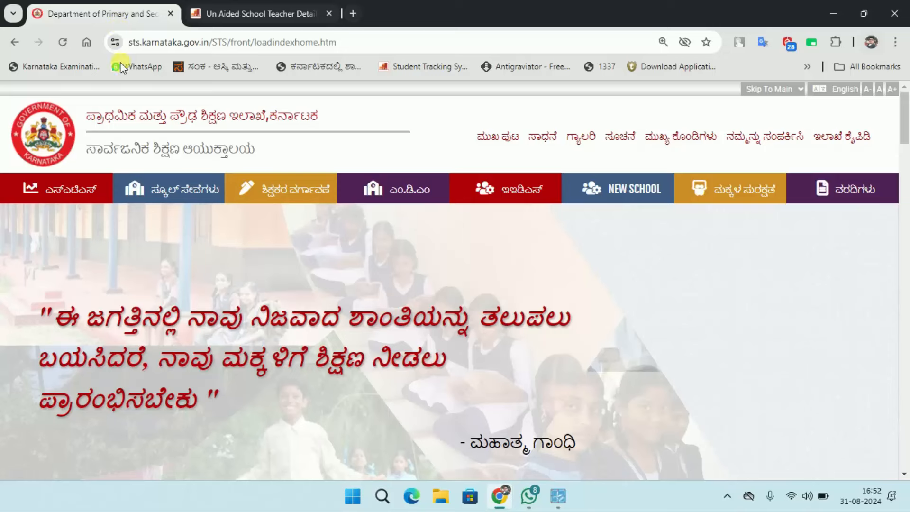
click(174, 194)
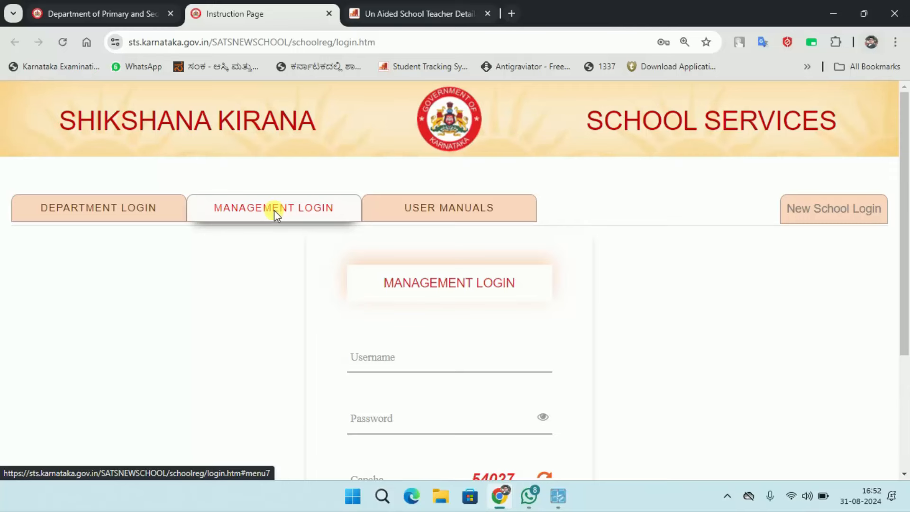
scroll(396, 297, down, 1)
Enter the management account's username in the Management Login form, retyping it from scratch
click(396, 298)
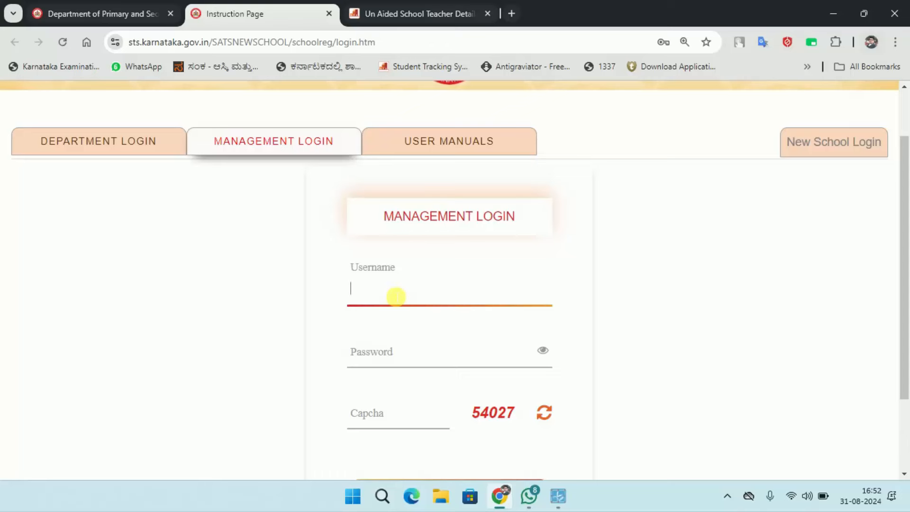
text(S)
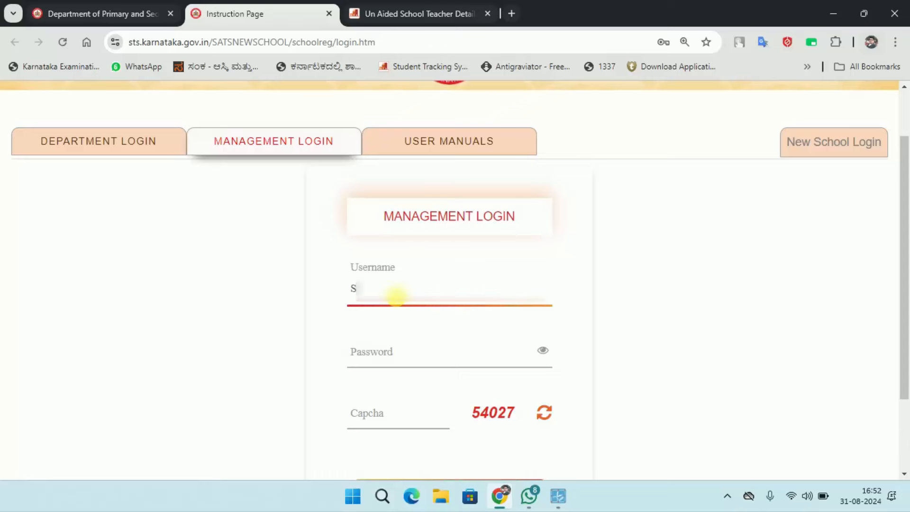
text(***)
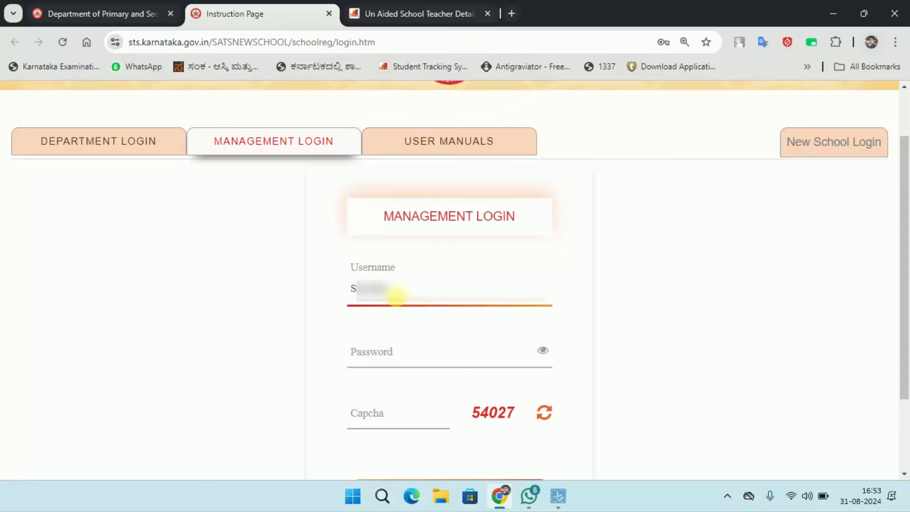
text(**)
key(ctrl+a)
key(BackSpace)
text(S*****)
Enter the management account's password and the captcha code, and log in to the School Services account
click(483, 349)
text(***)
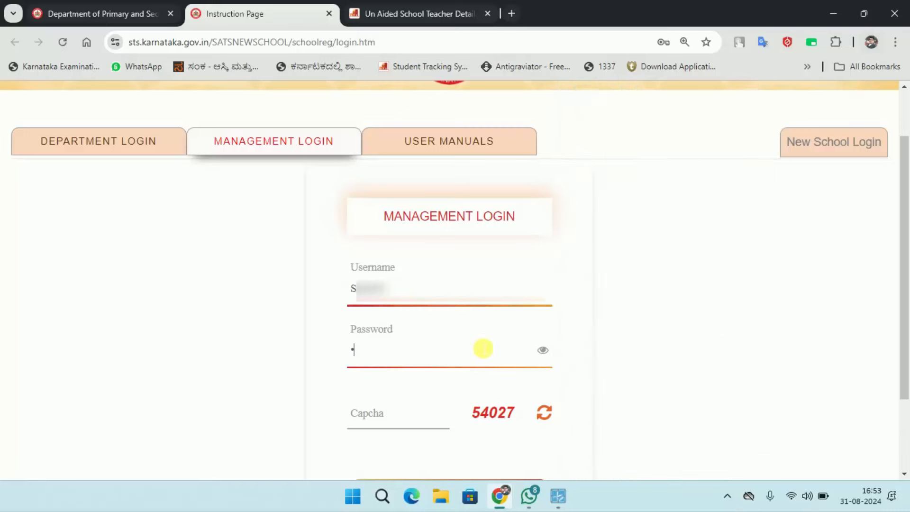
text(*********)
click(423, 413)
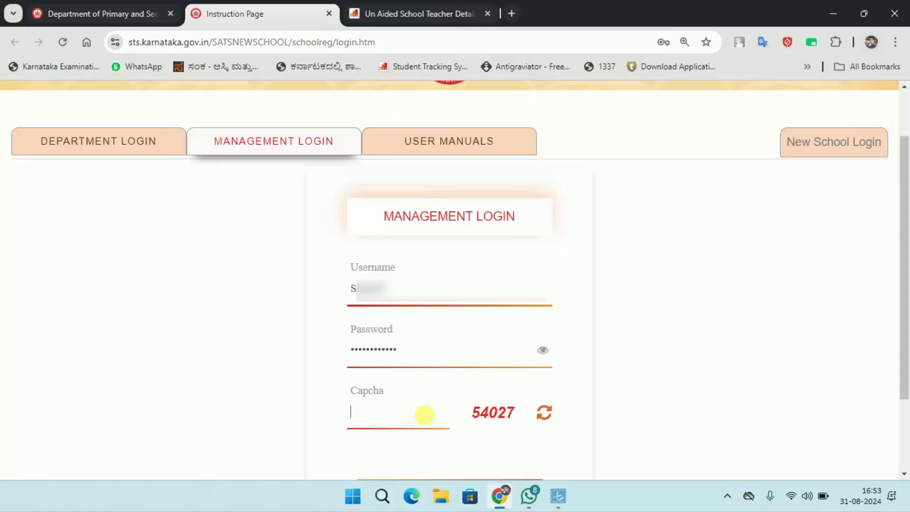
text(54027)
scroll(416, 326, down, 3)
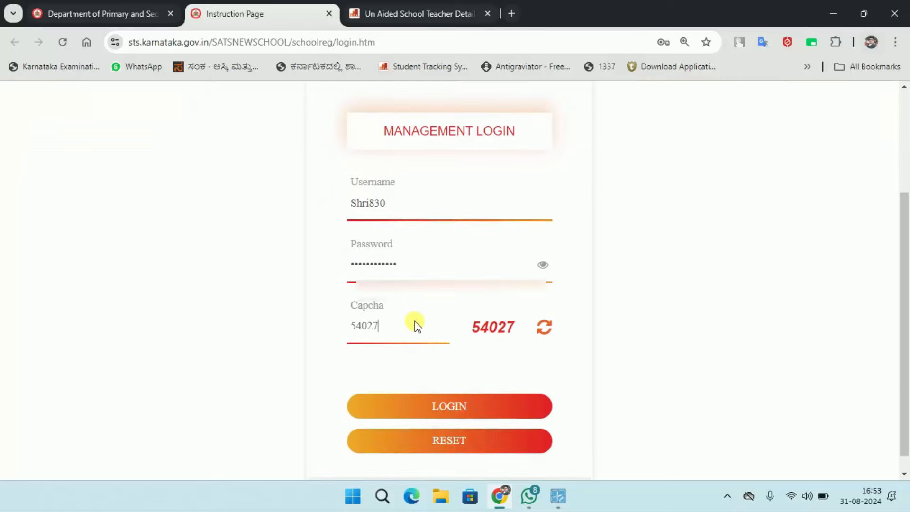
click(436, 386)
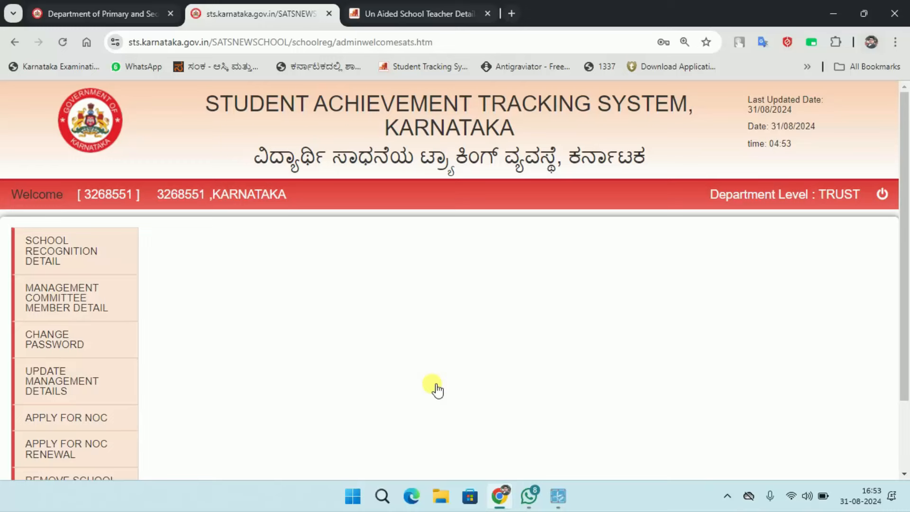
Open the trust's School Recognition Detail page and review the list of schools with their application statuses
click(90, 255)
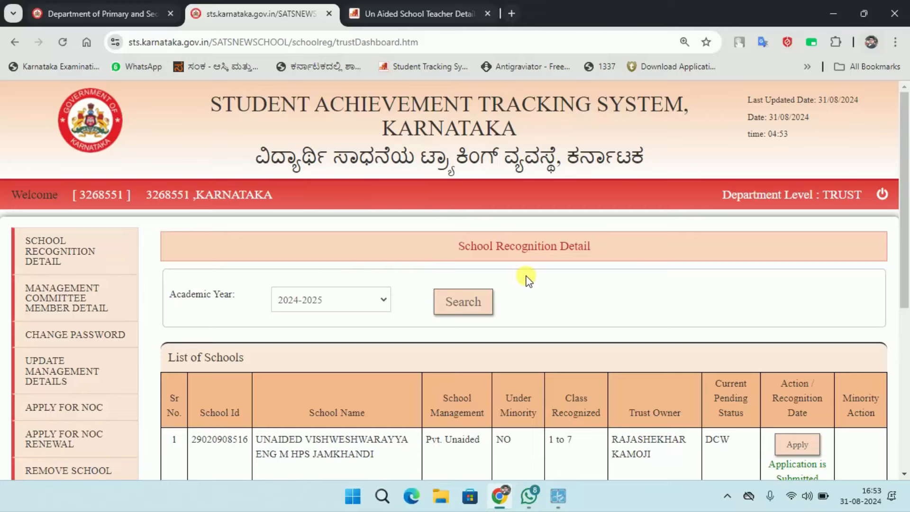
scroll(525, 276, down, 4)
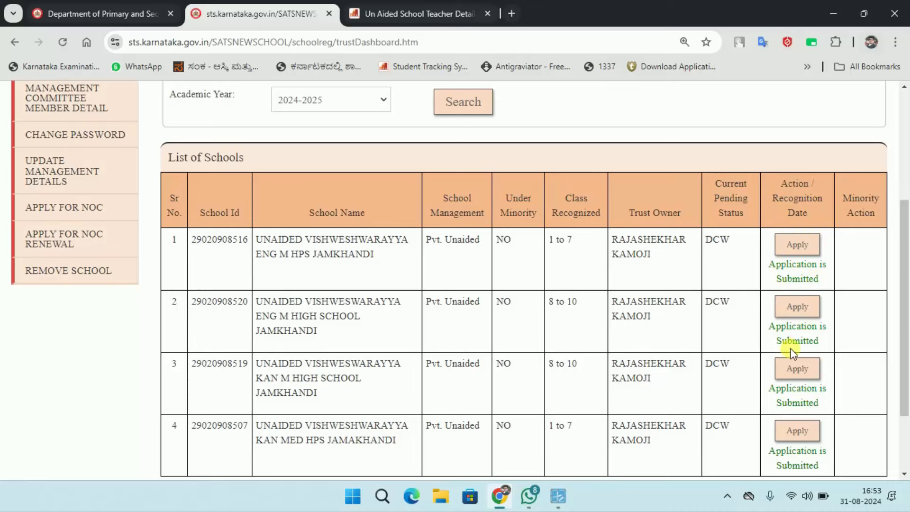
scroll(768, 339, down, 2)
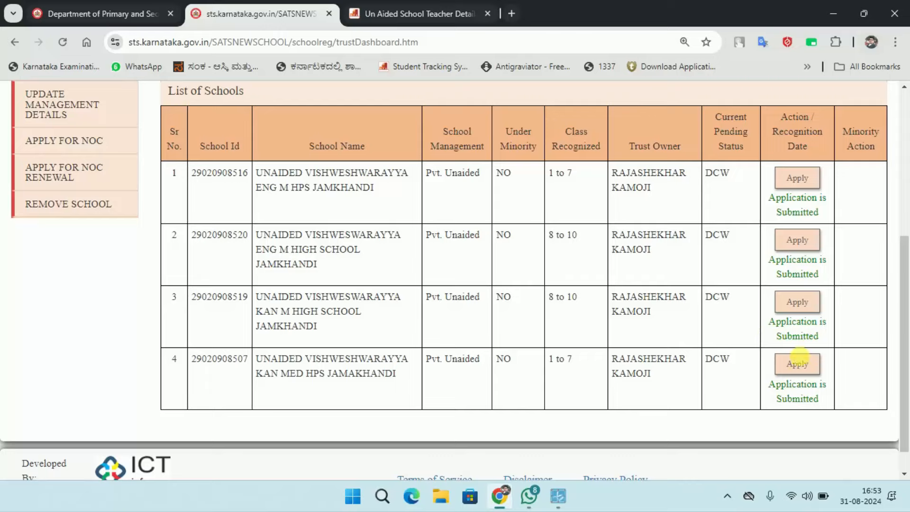
scroll(802, 382, up, 3)
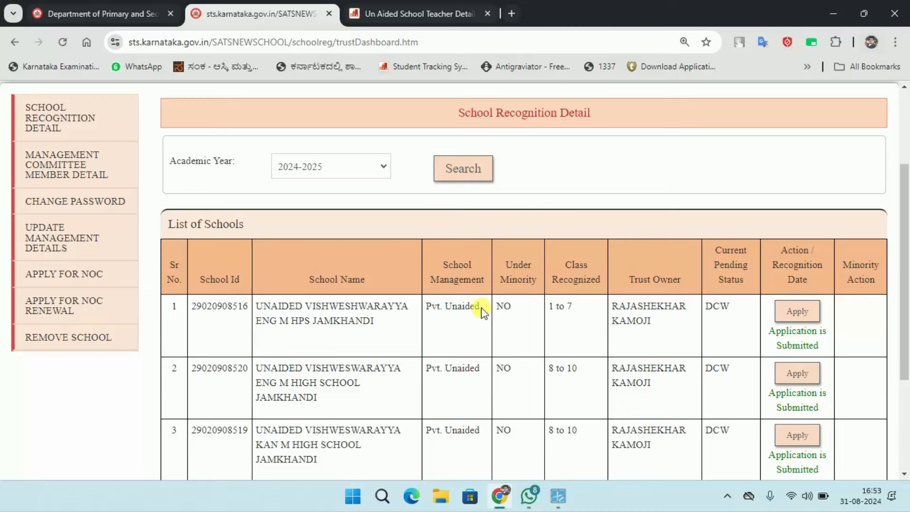
scroll(484, 310, up, 3)
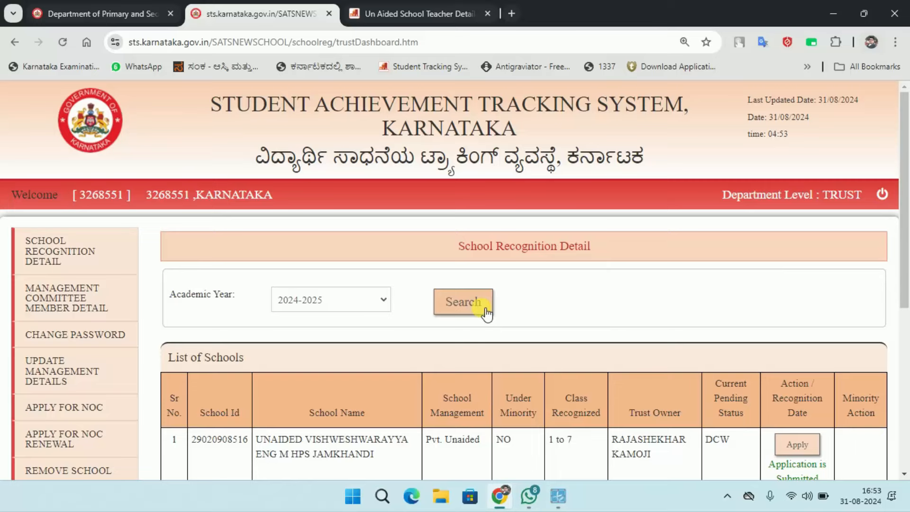
Switch to WhatsApp to check the trust registration acknowledgement image, and return to Chrome
mouse_move(535, 503)
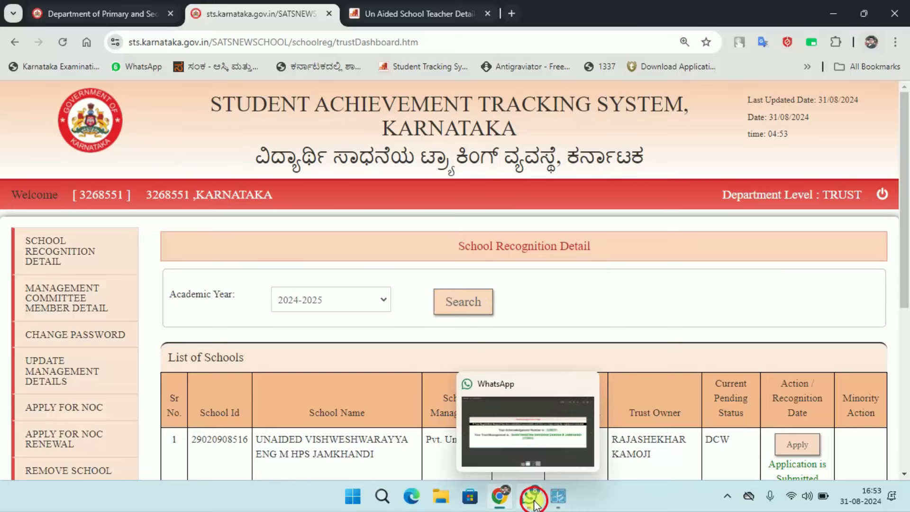
click(527, 429)
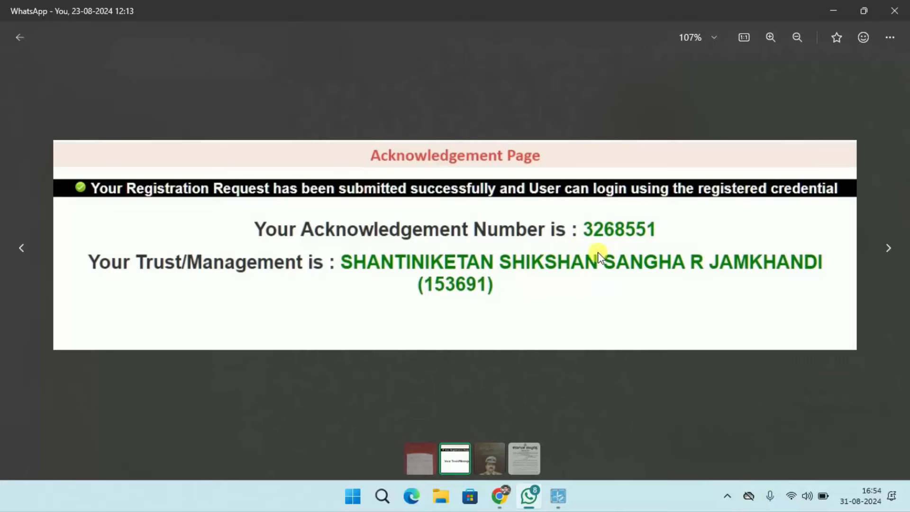
click(499, 496)
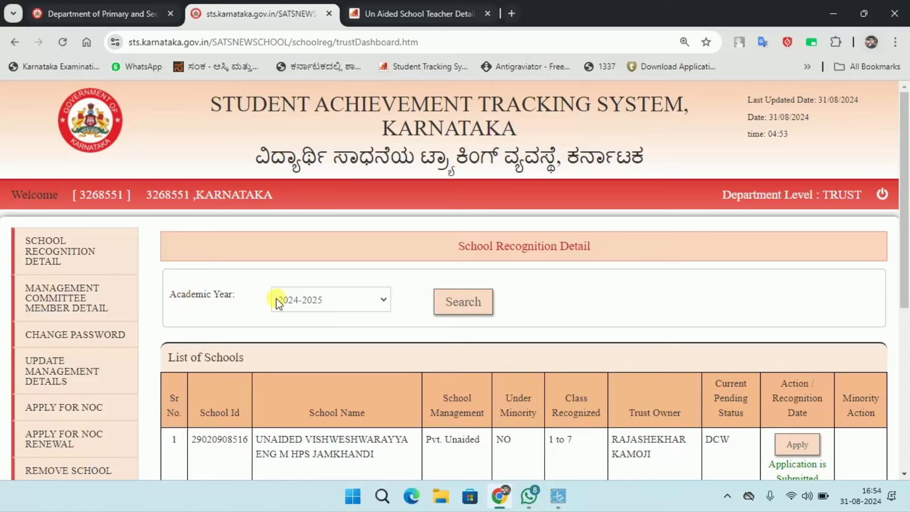
Keep the academic year at 2024-2025 and open the recognition application of Unaided Vishweshwarayya Eng M HPS Jamkhandi
click(366, 302)
click(365, 305)
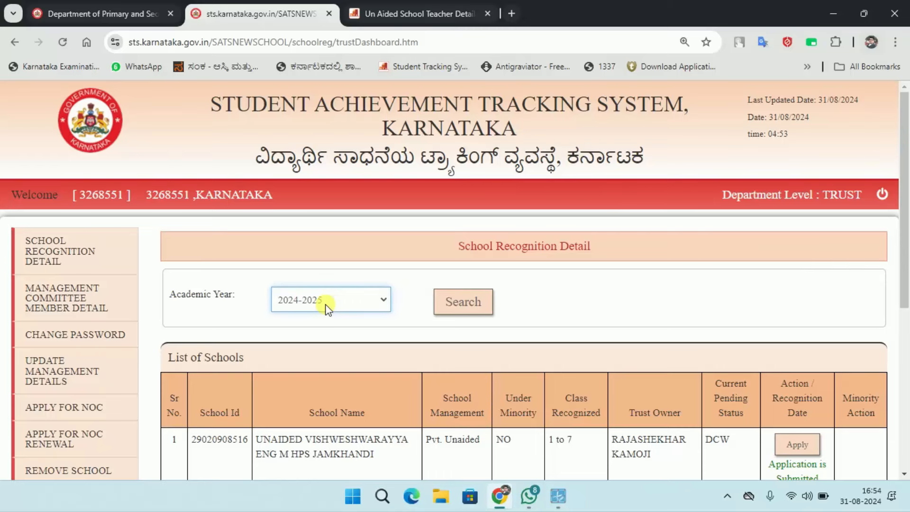
scroll(327, 307, down, 3)
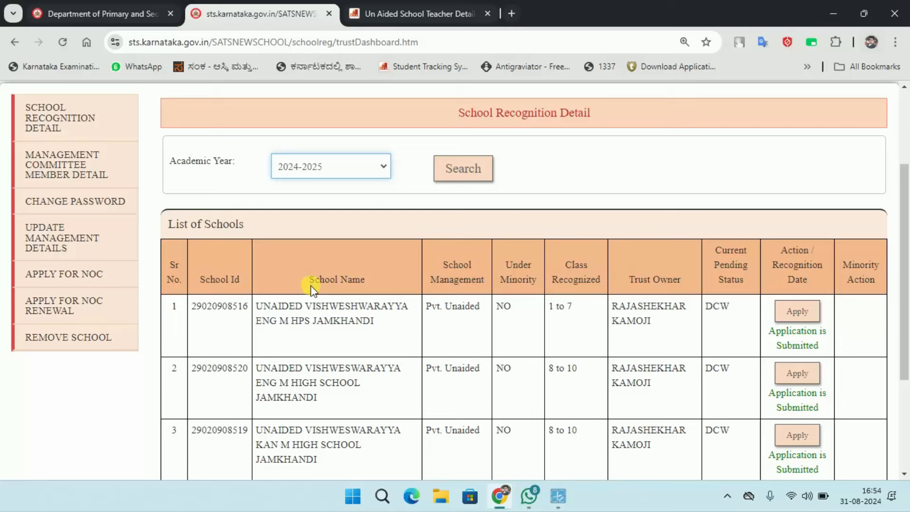
click(797, 317)
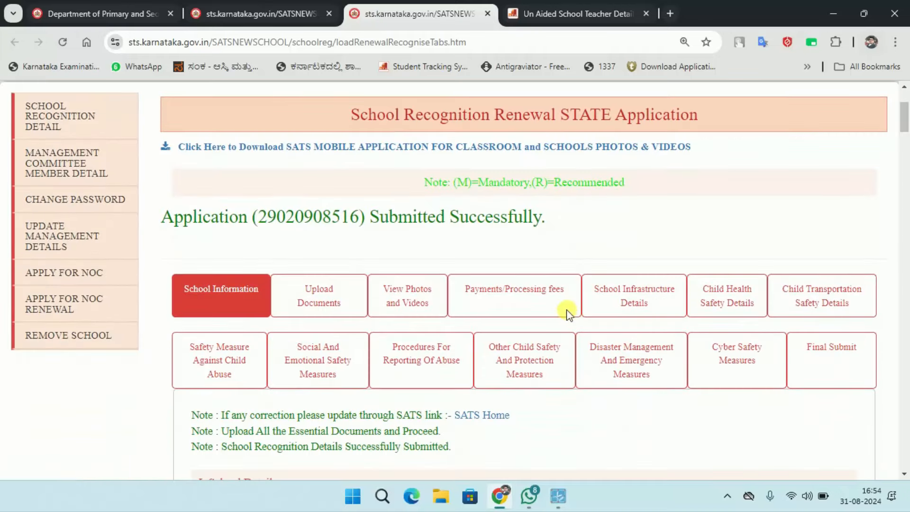
Examine the application's School Details, including location, management act, permission records and first recognition record
scroll(567, 309, down, 5)
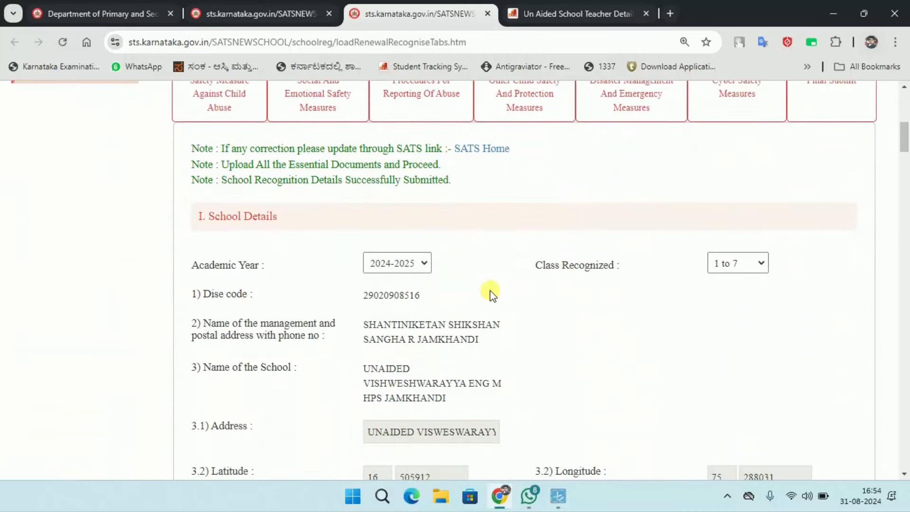
scroll(582, 291, down, 4)
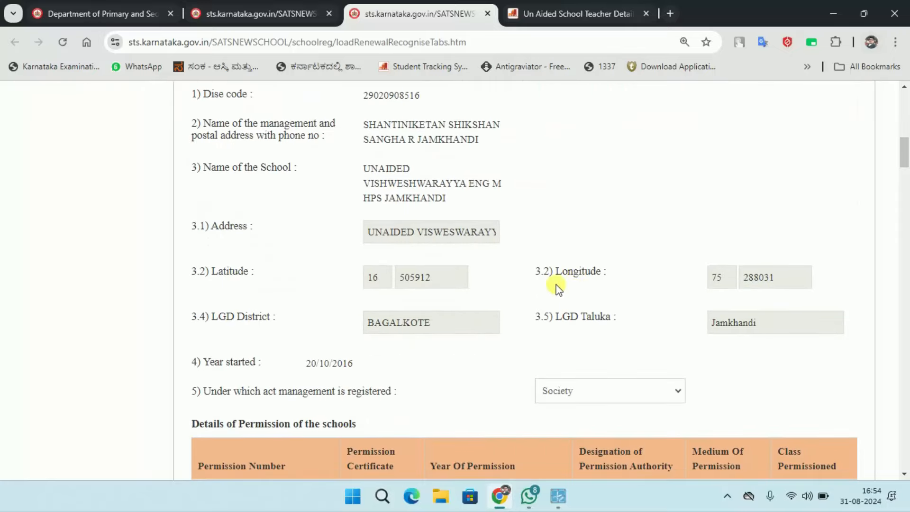
scroll(597, 273, down, 1)
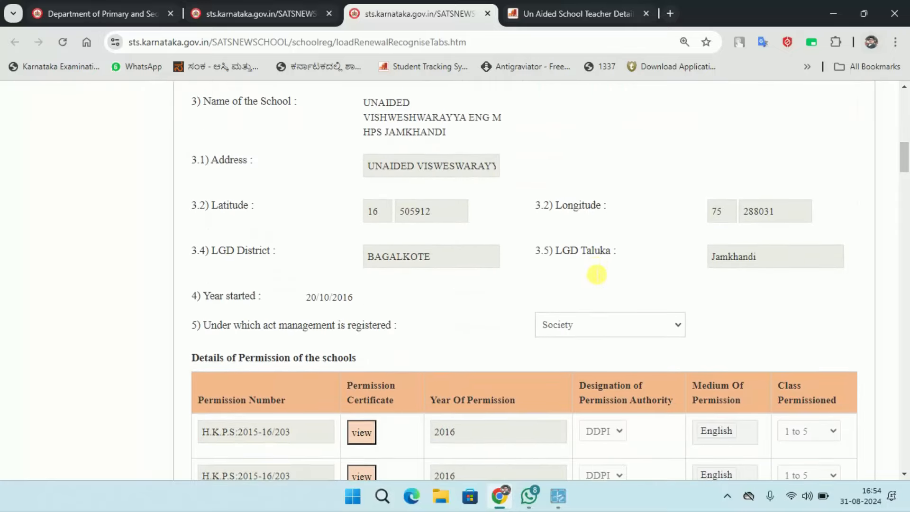
scroll(545, 275, down, 3)
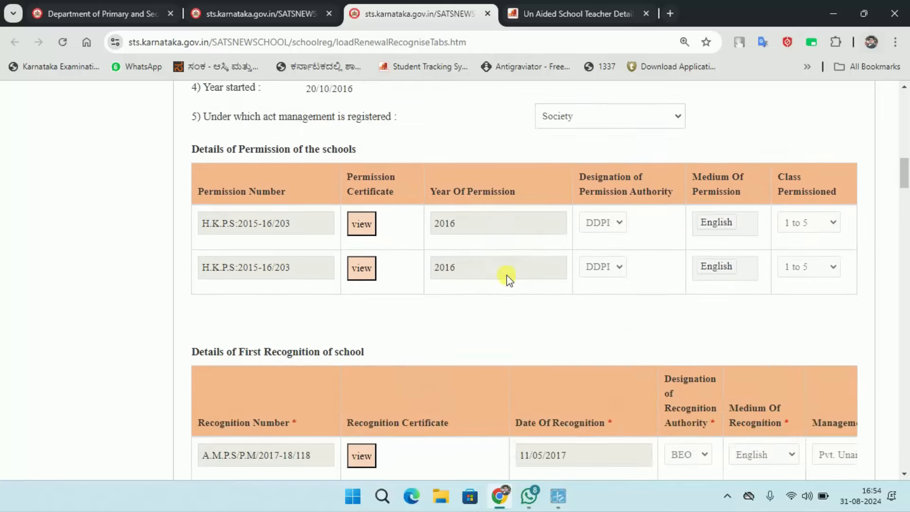
scroll(508, 278, up, 2)
scroll(507, 279, down, 3)
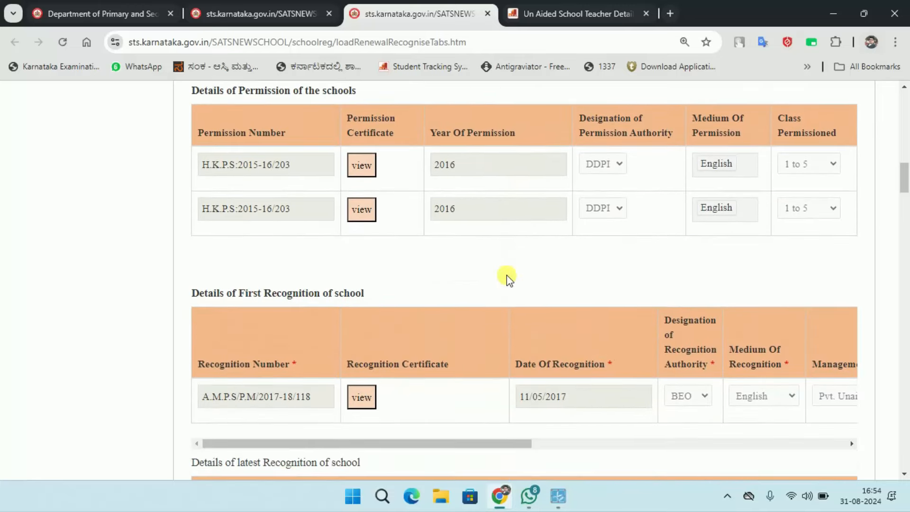
scroll(507, 278, down, 3)
scroll(507, 278, up, 2)
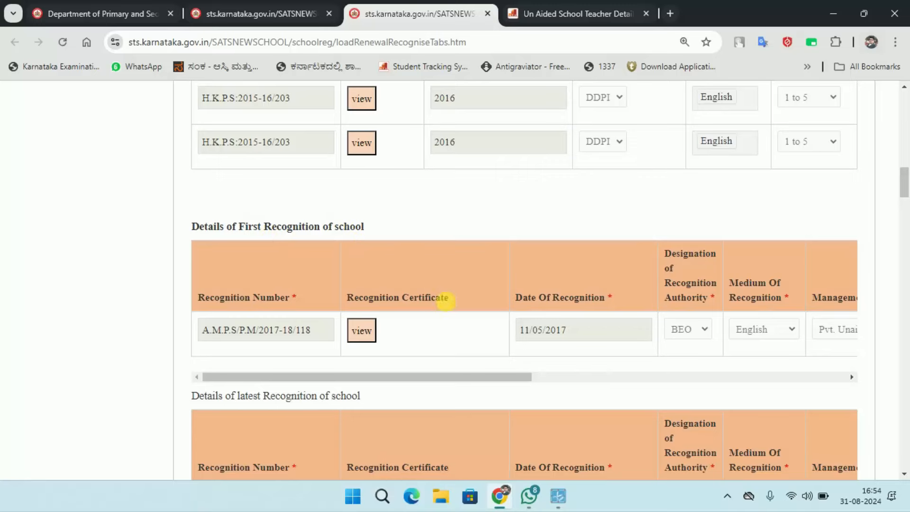
Return to the school's SATS login session and open School Recognition Detail Entry under School Management
click(259, 12)
click(600, 7)
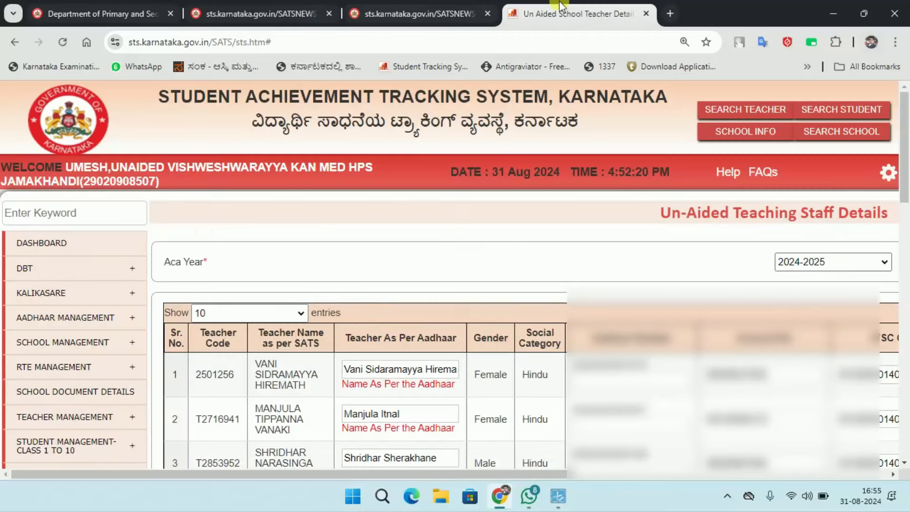
scroll(122, 290, down, 2)
mouse_move(122, 290)
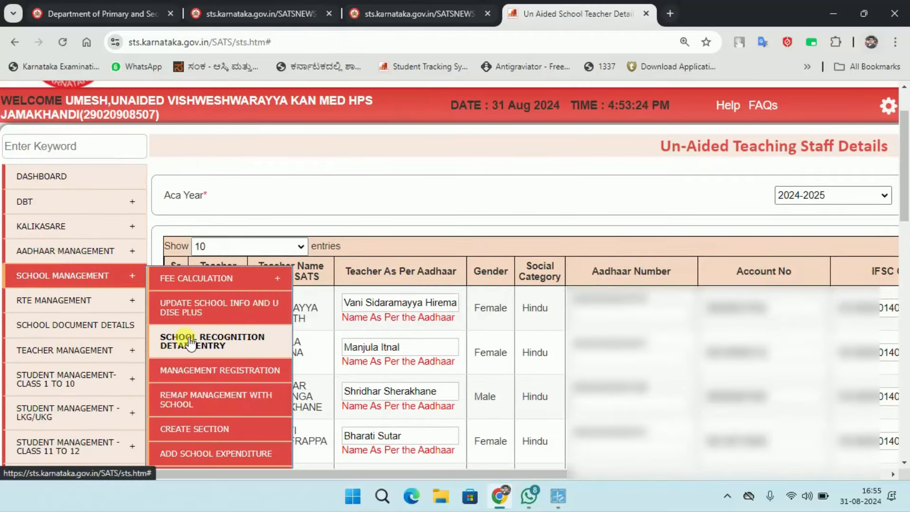
click(230, 350)
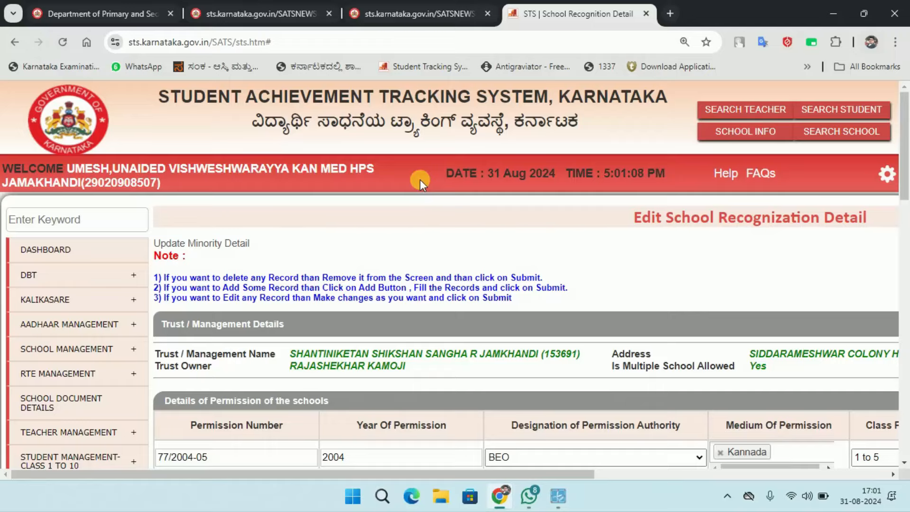
Review the permission, first recognition and latest recognition records in the school's recognition detail form
scroll(419, 181, down, 5)
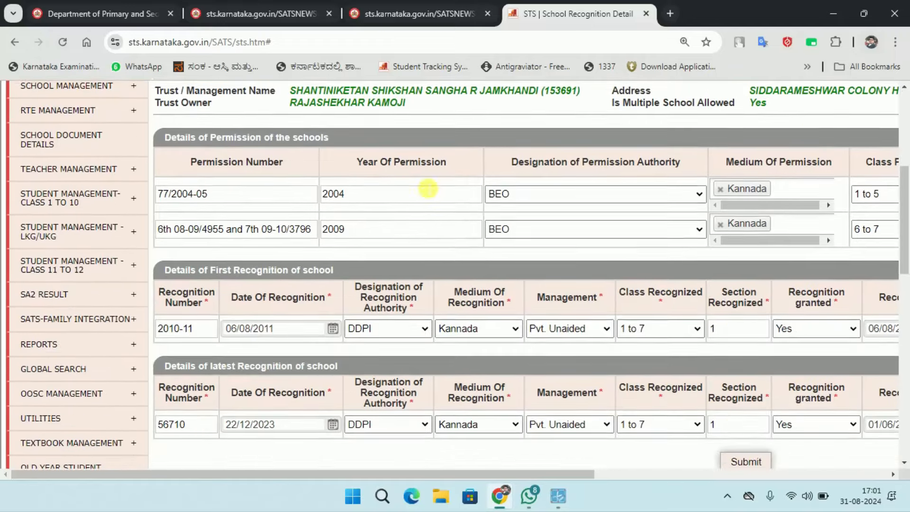
scroll(424, 186, down, 1)
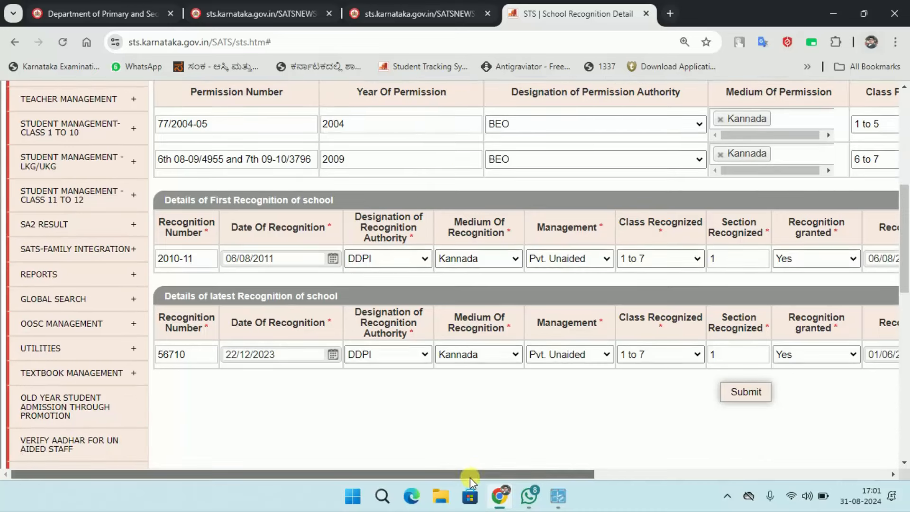
drag(471, 474, 412, 474)
Return to the School Recognition Renewal application and check its first and latest recognition tables
click(264, 13)
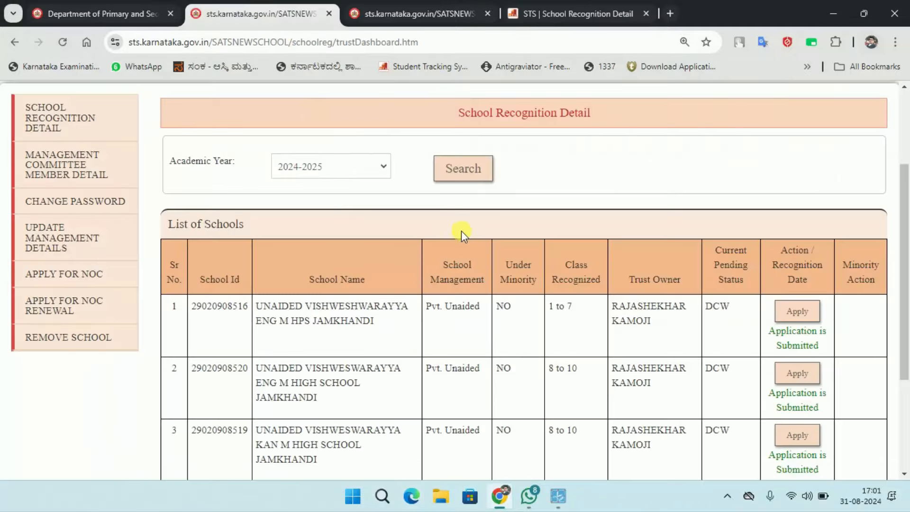
click(388, 16)
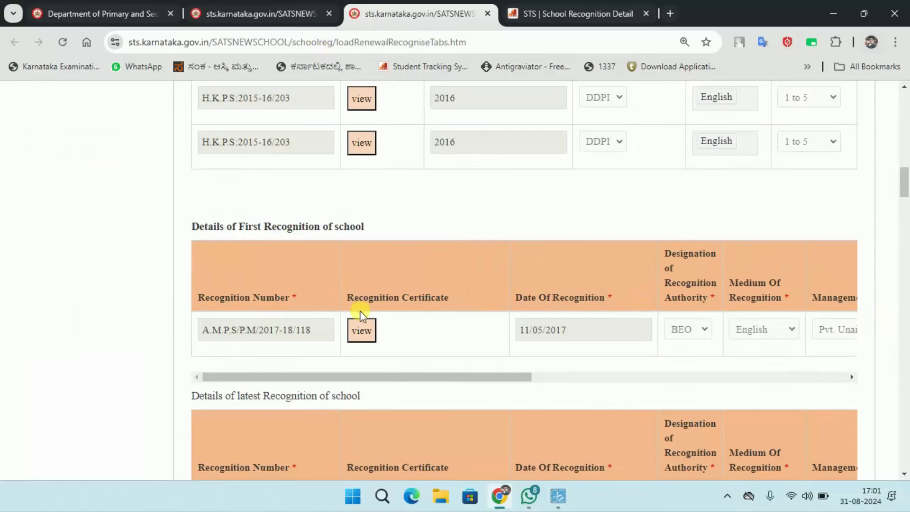
scroll(360, 311, down, 1)
drag(431, 313, 392, 315)
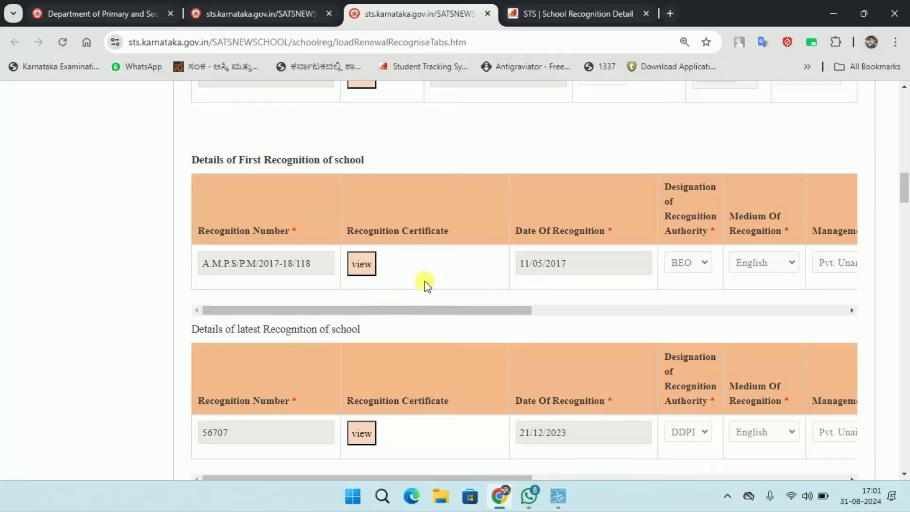
Examine the application's land area, classroom built-up areas, building and land details, and building and fire safety certificate sections
scroll(426, 286, down, 8)
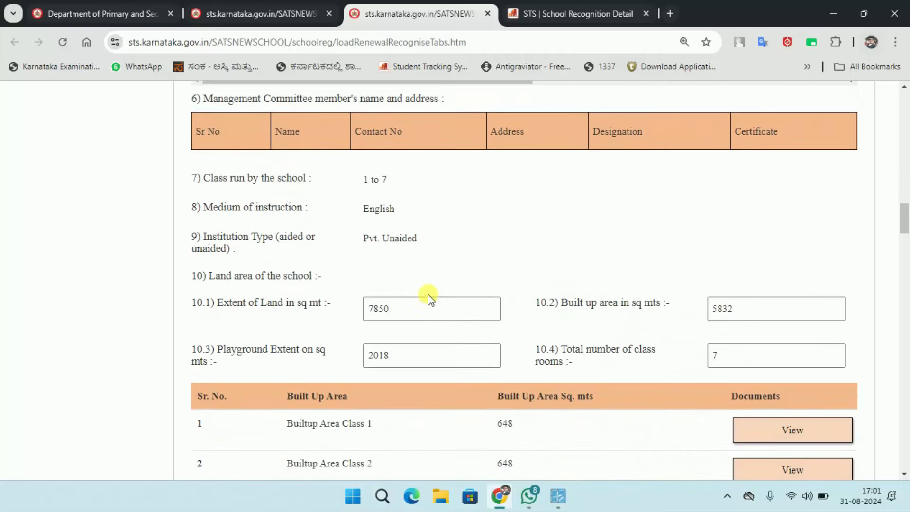
scroll(431, 299, down, 2)
scroll(300, 254, up, 2)
scroll(650, 306, down, 3)
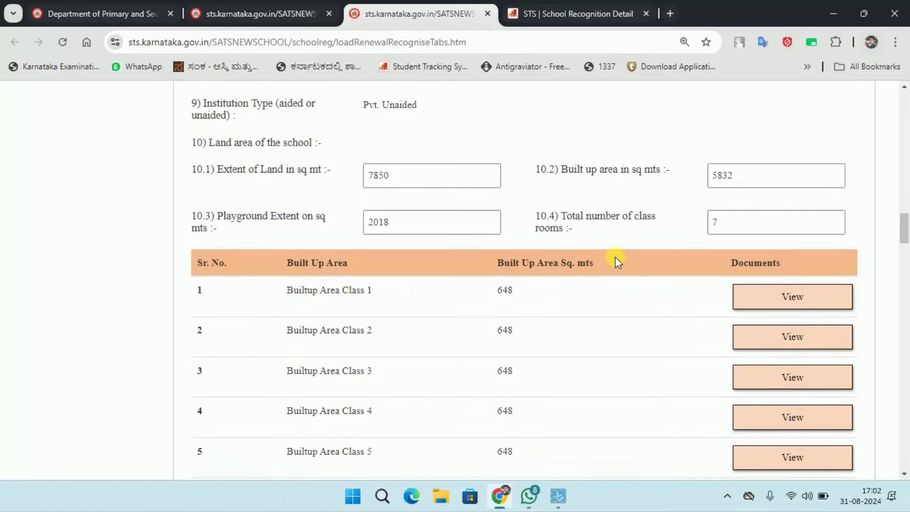
scroll(611, 255, down, 1)
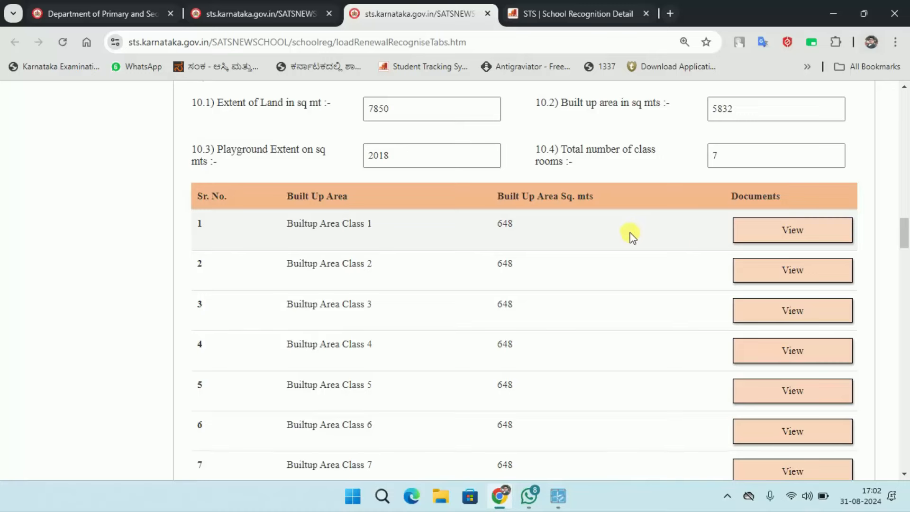
scroll(630, 237, down, 7)
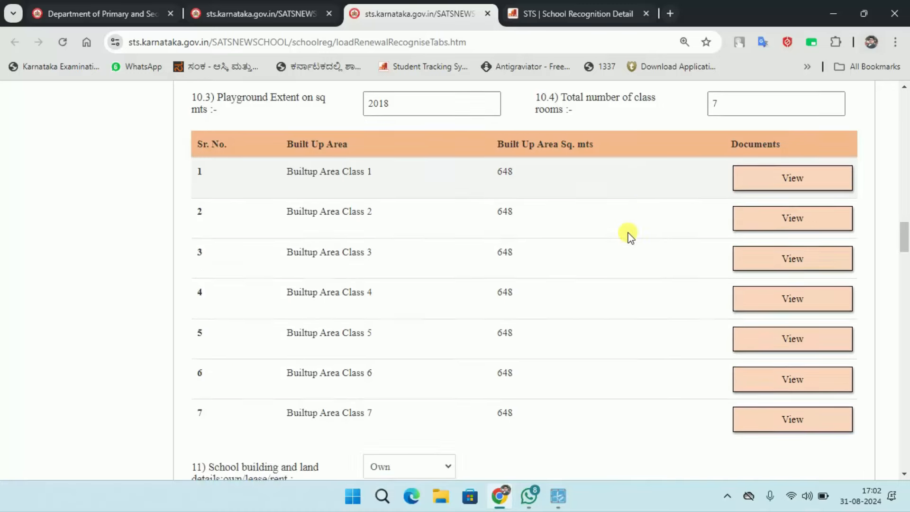
scroll(613, 239, down, 4)
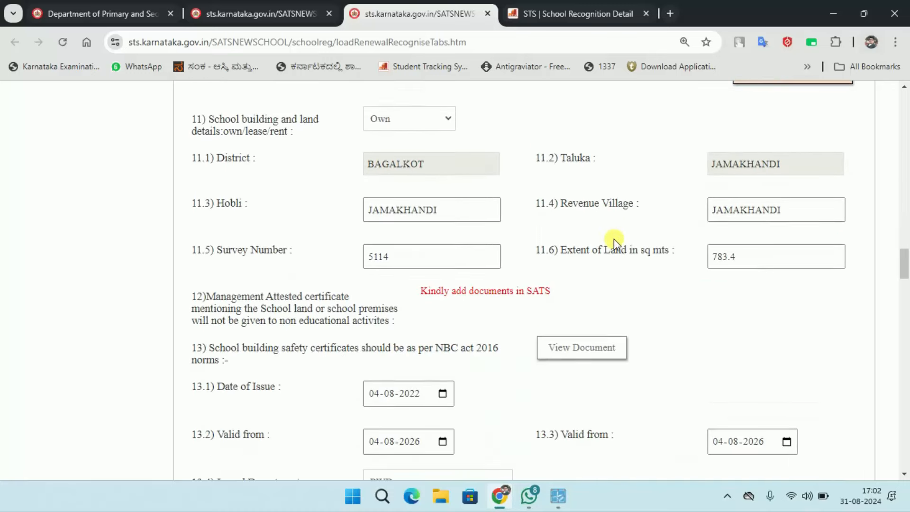
scroll(614, 239, down, 3)
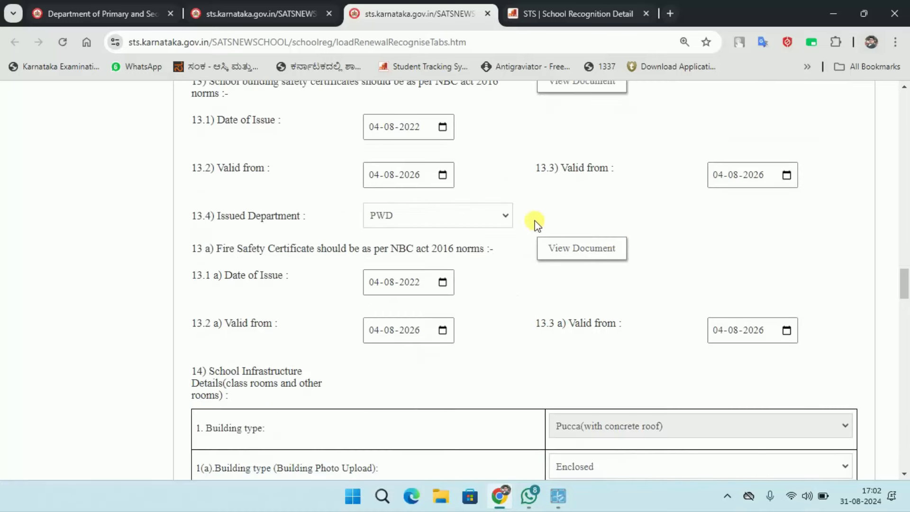
Examine the renewal application's school infrastructure, working teachers and staff salary sections
scroll(668, 220, down, 4)
scroll(671, 223, down, 10)
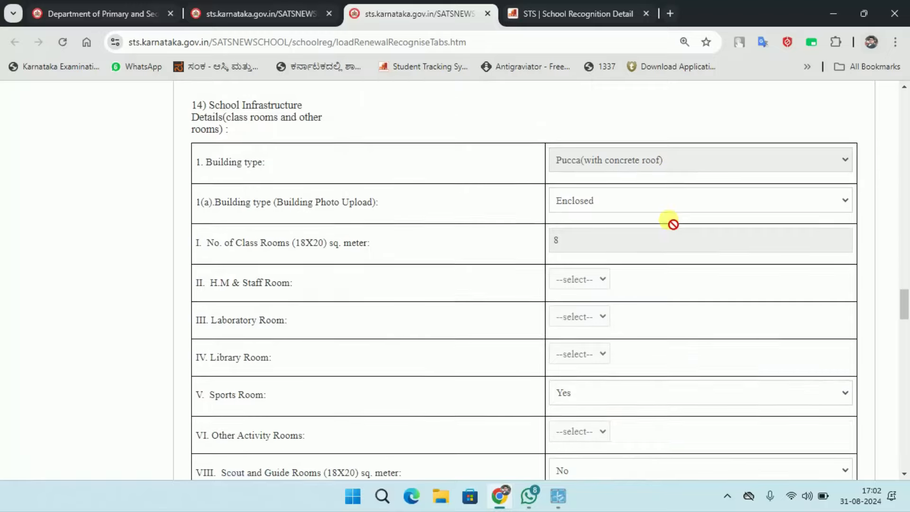
scroll(669, 222, down, 5)
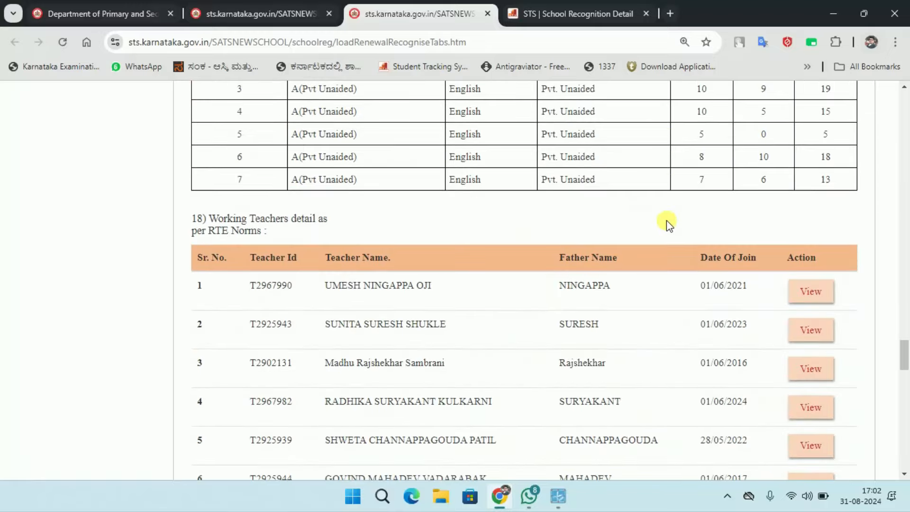
scroll(667, 220, up, 3)
scroll(666, 225, down, 5)
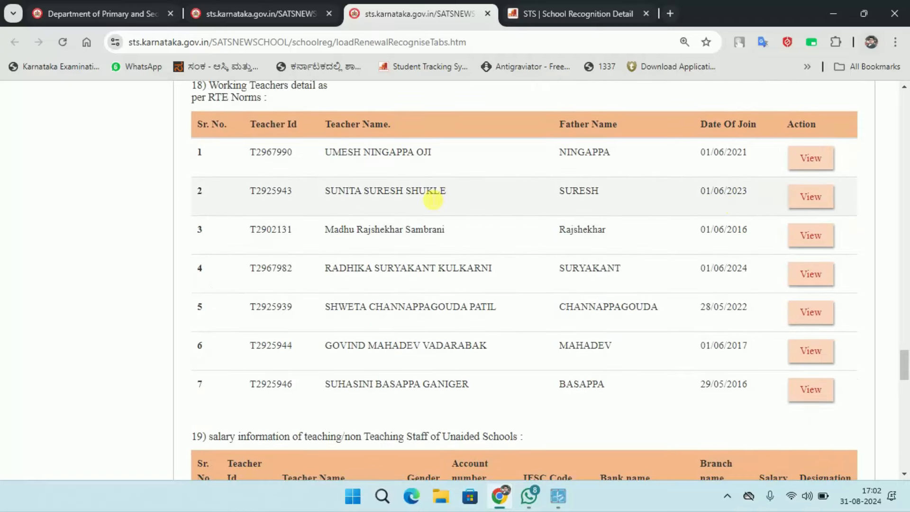
scroll(696, 194, down, 7)
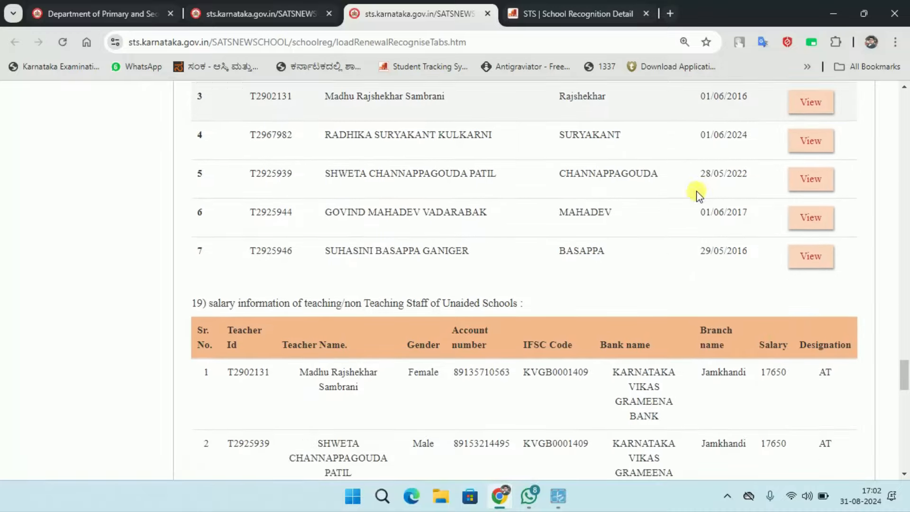
scroll(696, 195, down, 11)
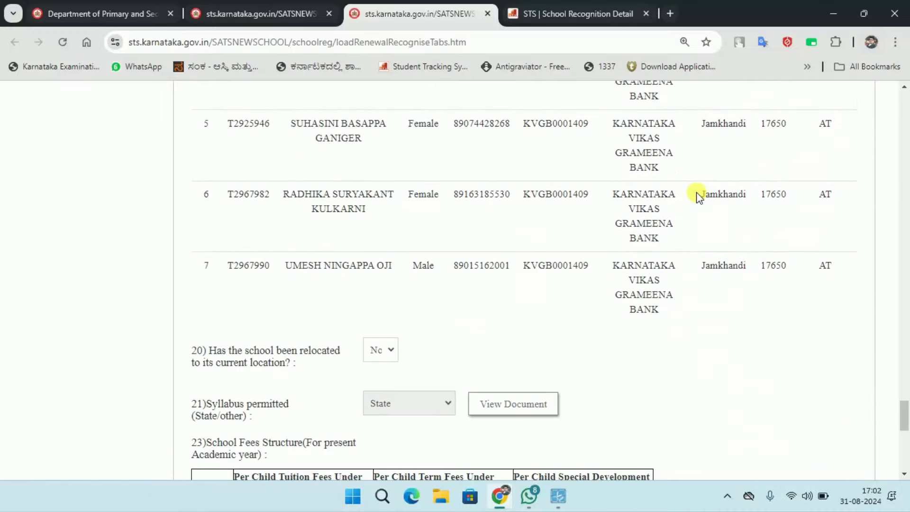
Check the school fees structure and the Kannada language entry, and proceed to the application's next section
scroll(699, 196, down, 6)
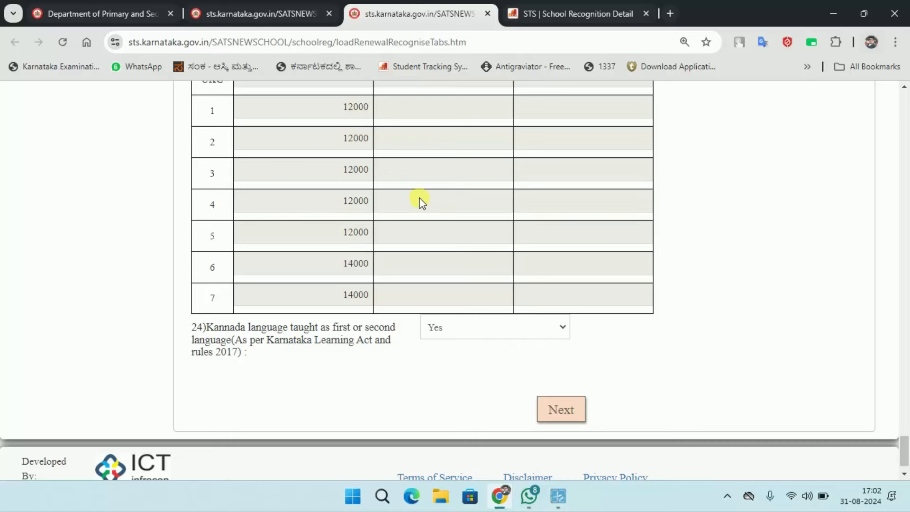
scroll(446, 220, up, 3)
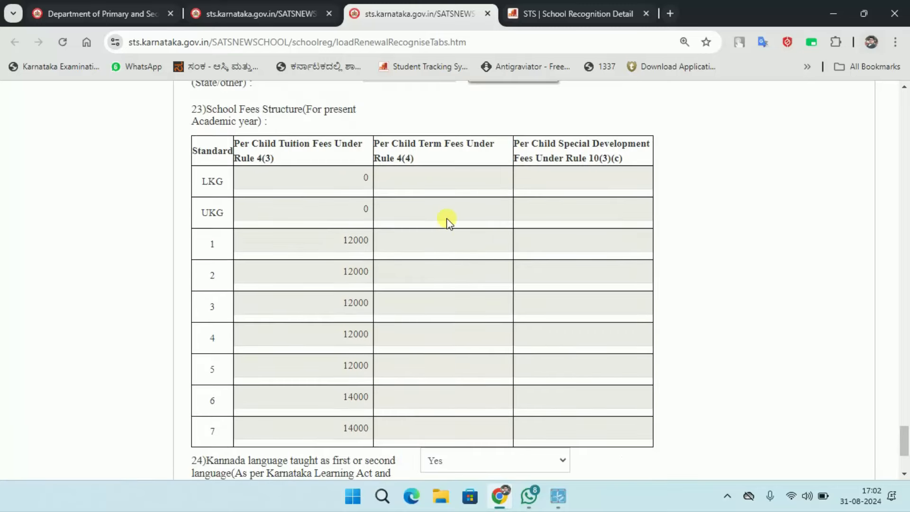
scroll(446, 220, down, 3)
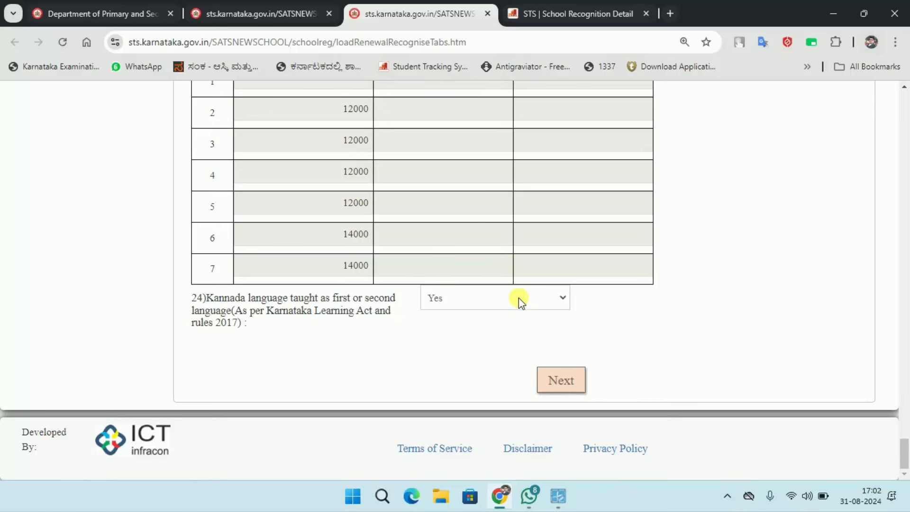
click(564, 382)
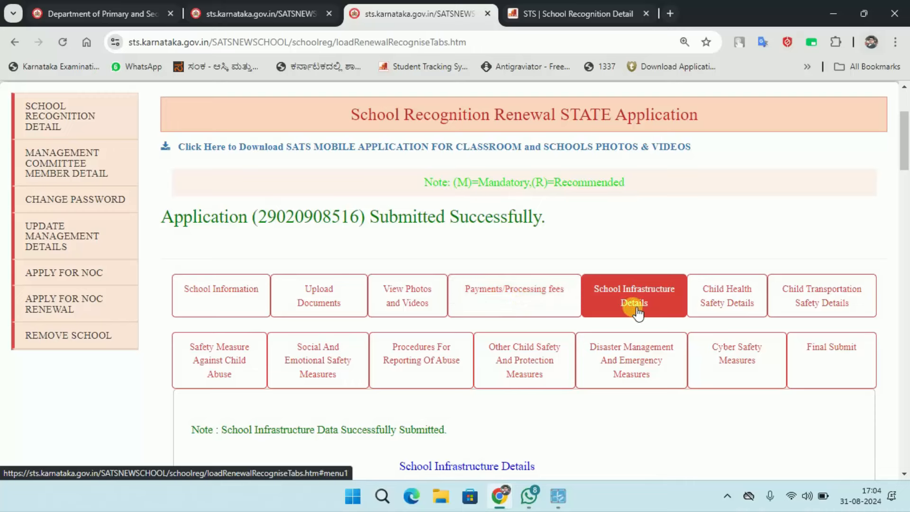
Review all 48 items of the School Infrastructure Details checklist in the renewal application
scroll(631, 300, down, 5)
scroll(687, 266, down, 12)
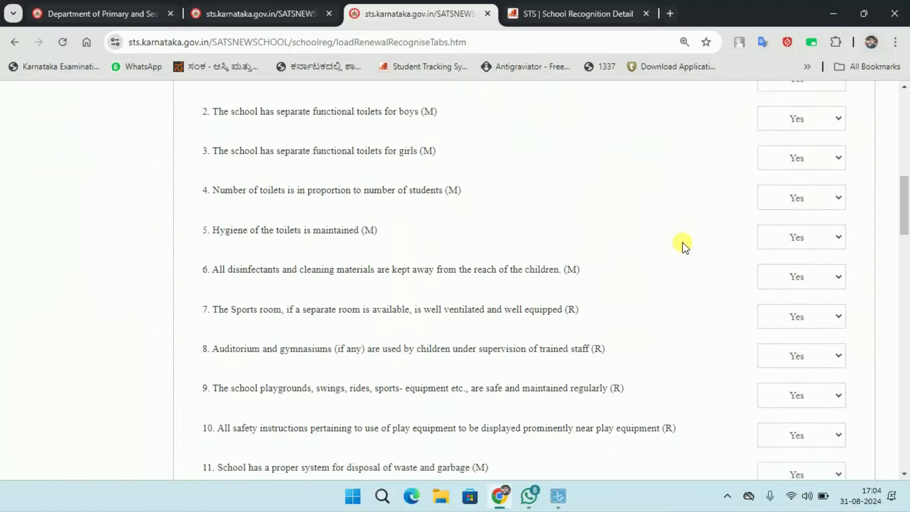
scroll(680, 247, down, 20)
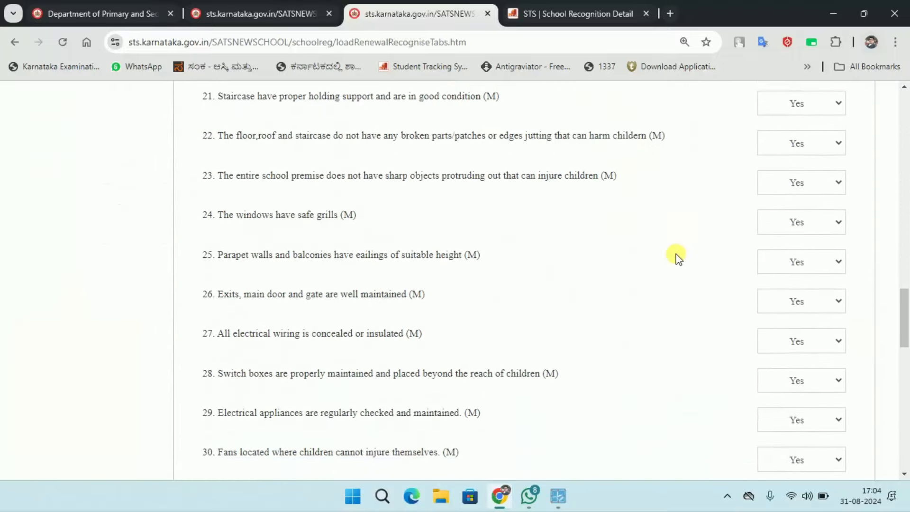
scroll(638, 292, down, 6)
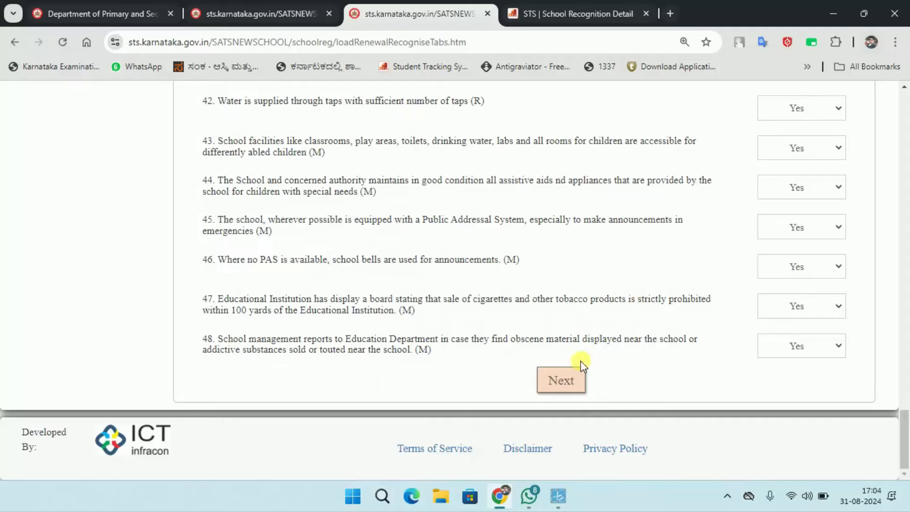
scroll(587, 335, up, 12)
scroll(588, 335, up, 20)
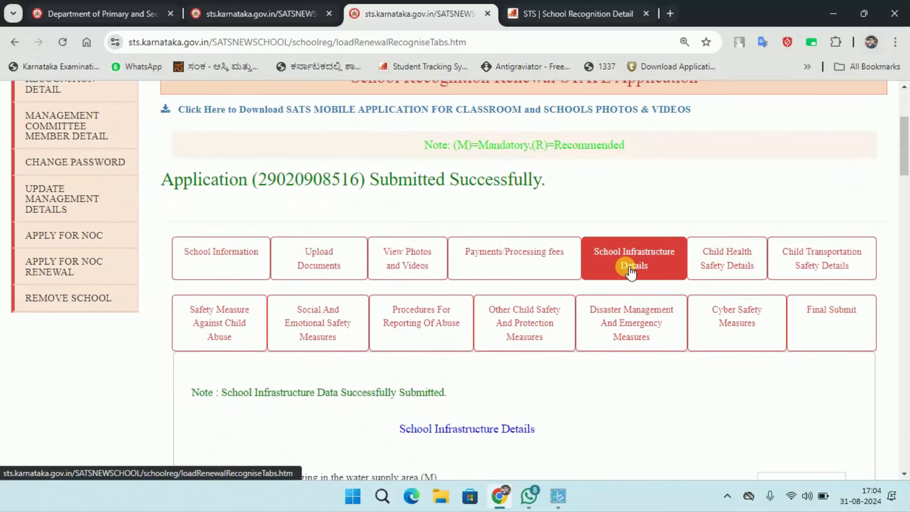
Open the Disaster Management And Emergency Measures section and look over its checklist
click(615, 325)
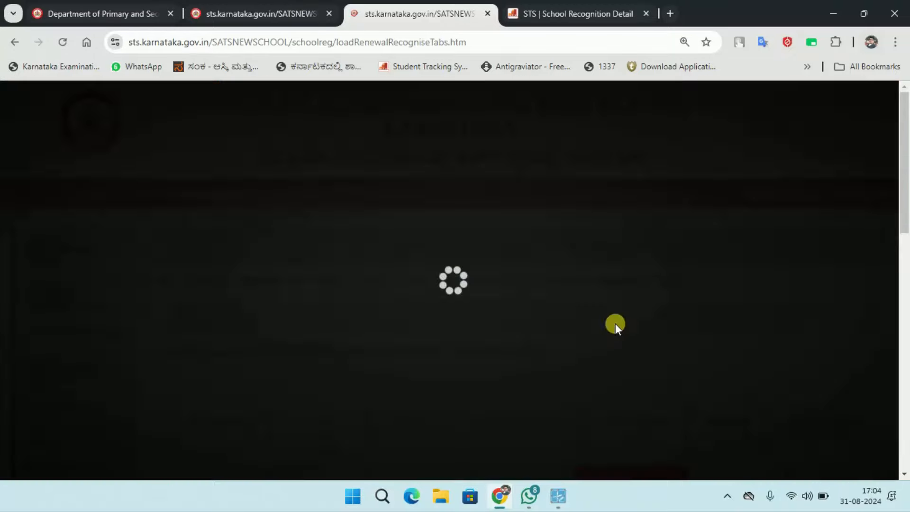
scroll(618, 326, down, 3)
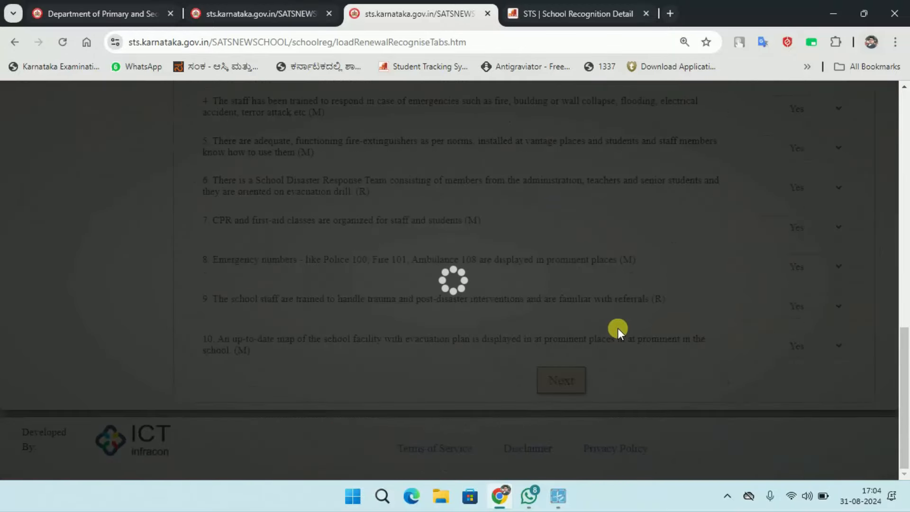
scroll(617, 328, up, 10)
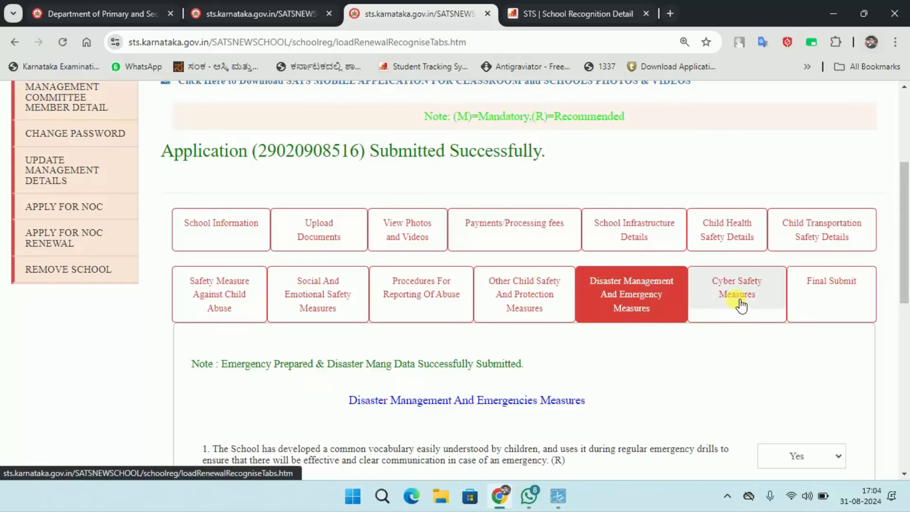
Open the Cyber Safety Measures section and review its nine checklist items
click(739, 301)
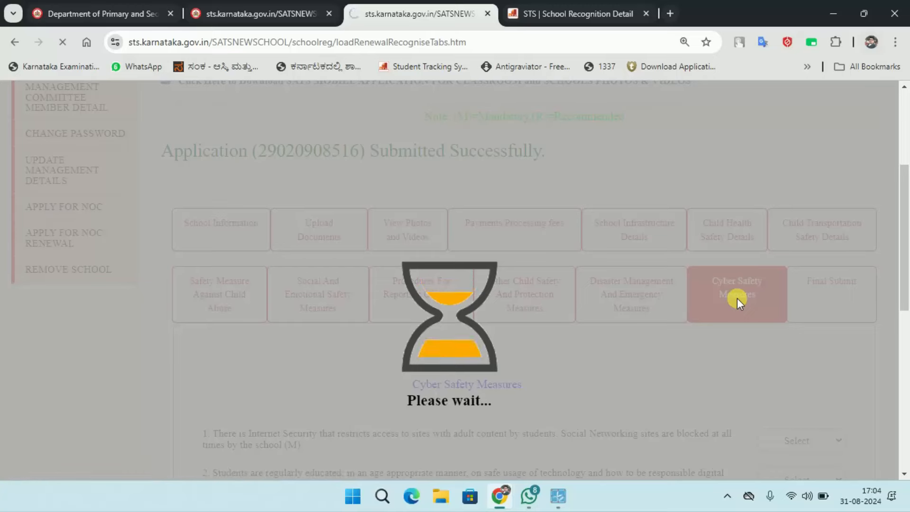
scroll(598, 310, down, 7)
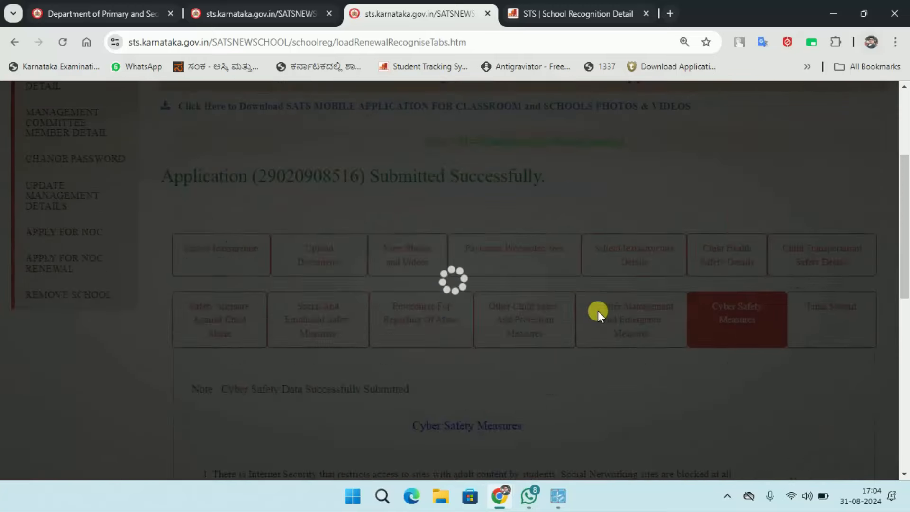
scroll(599, 314, down, 6)
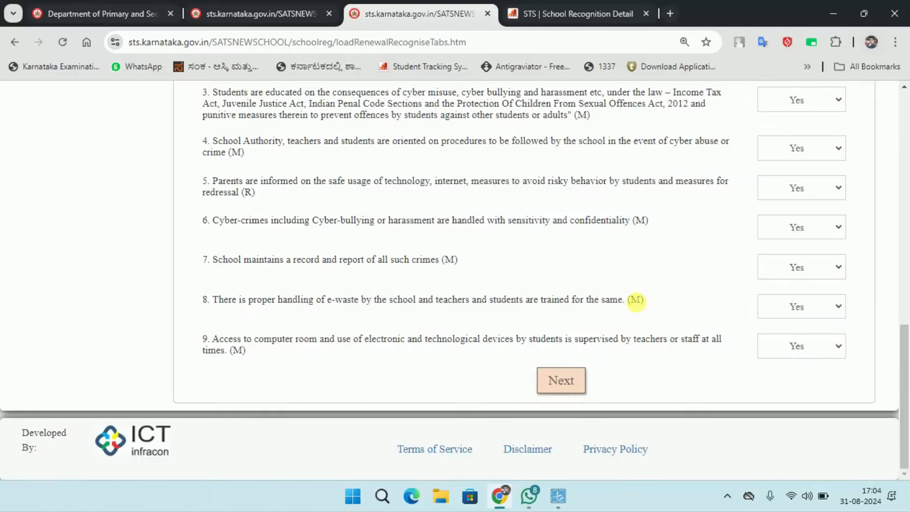
scroll(635, 298, up, 4)
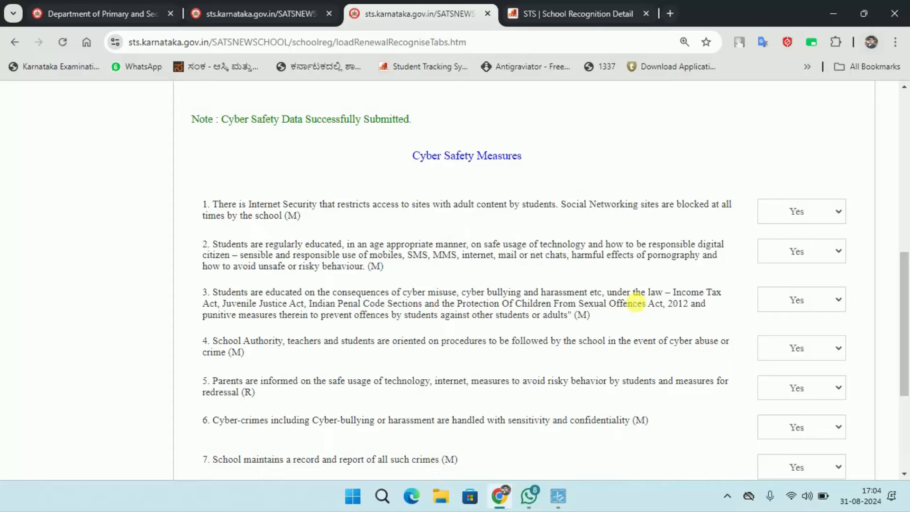
scroll(635, 302, down, 3)
scroll(635, 302, up, 8)
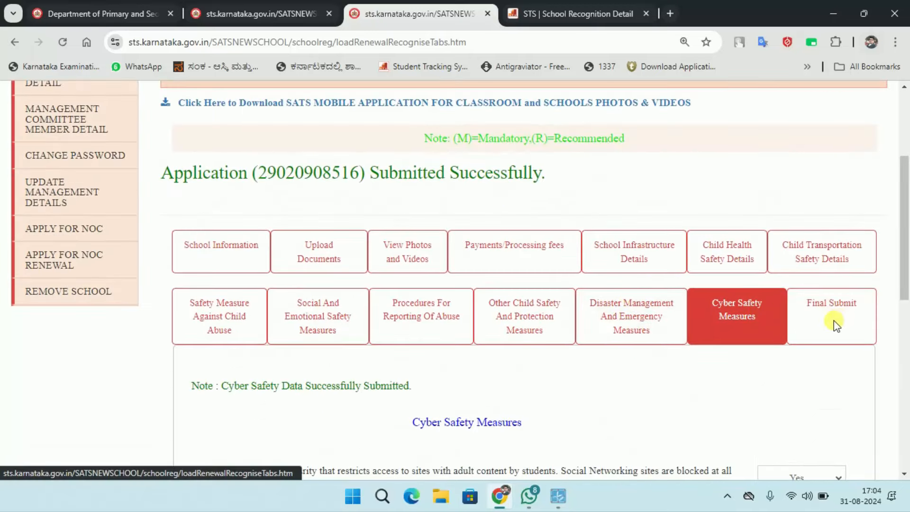
Open the Payments/Processing fees section and review the security deposit and renewal recognition payment details
click(500, 253)
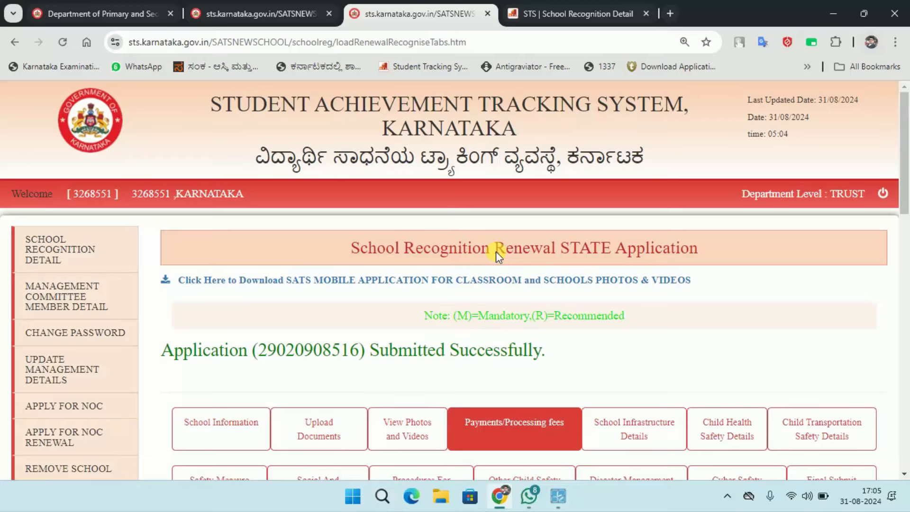
scroll(496, 251, down, 6)
scroll(499, 256, down, 3)
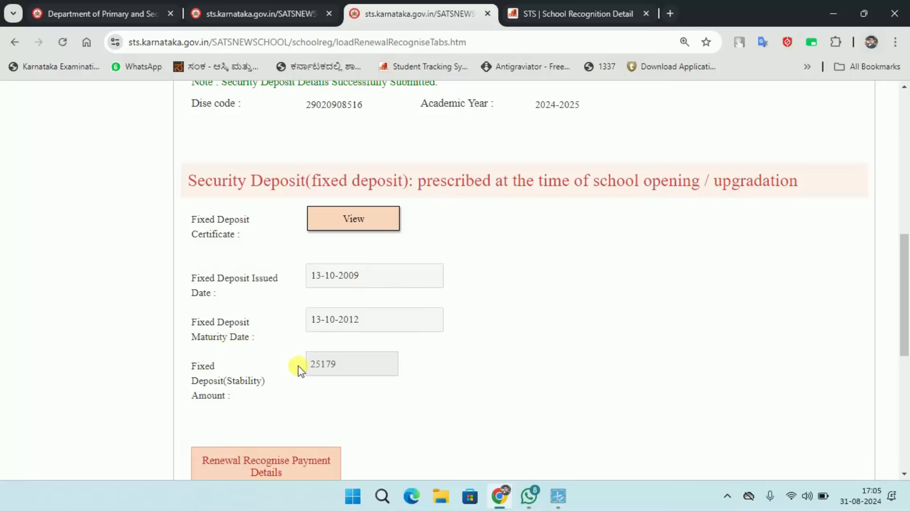
scroll(372, 351, down, 4)
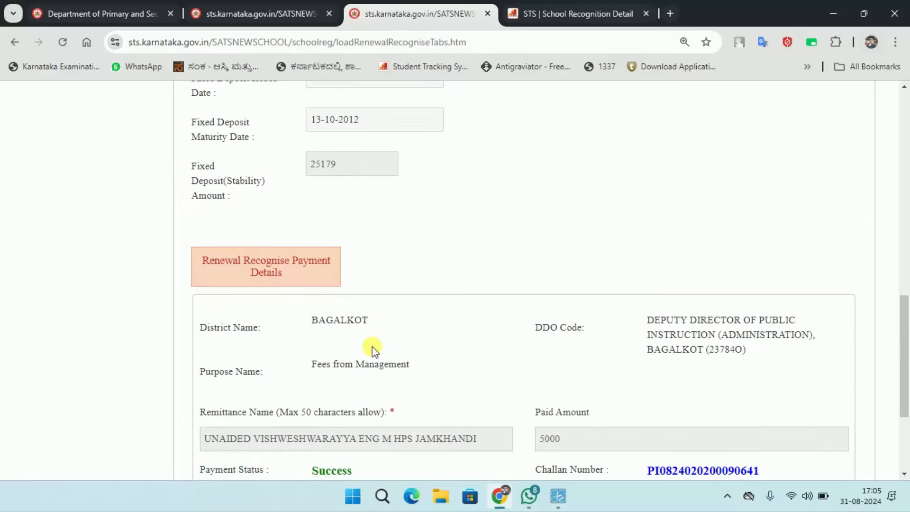
scroll(372, 349, down, 3)
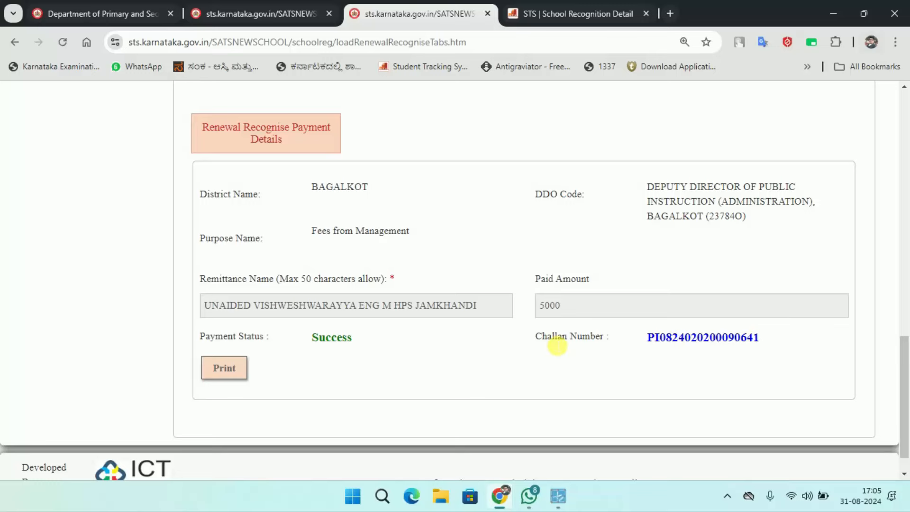
scroll(557, 346, up, 10)
scroll(557, 346, up, 3)
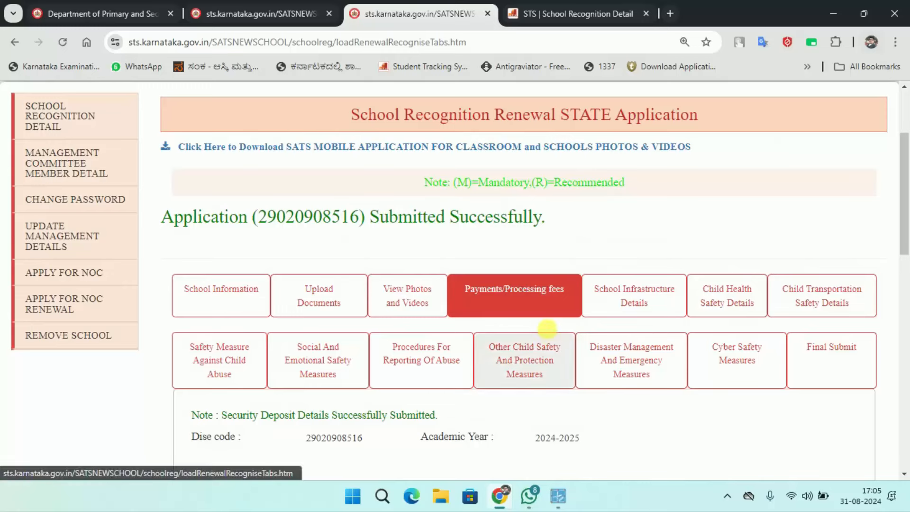
Open the application's Final Submit section, check the trust's school recognition list, and return to the application
click(832, 359)
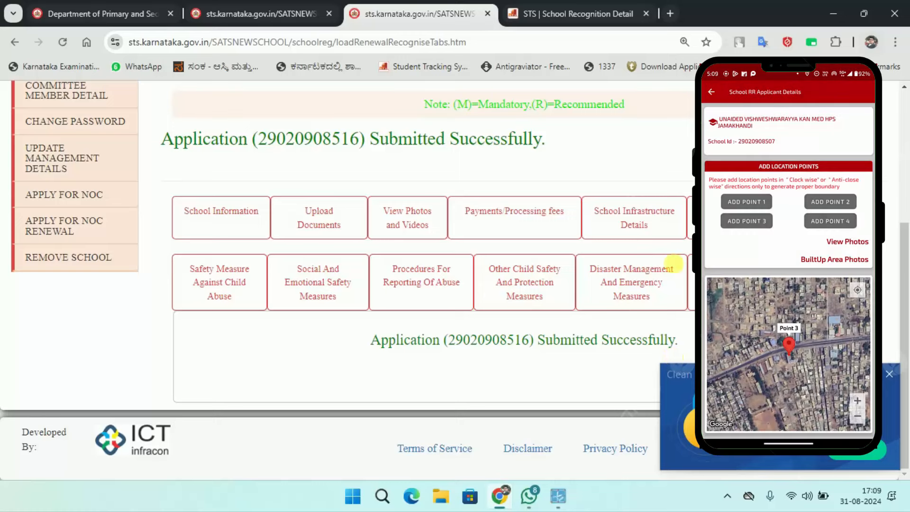
click(241, 10)
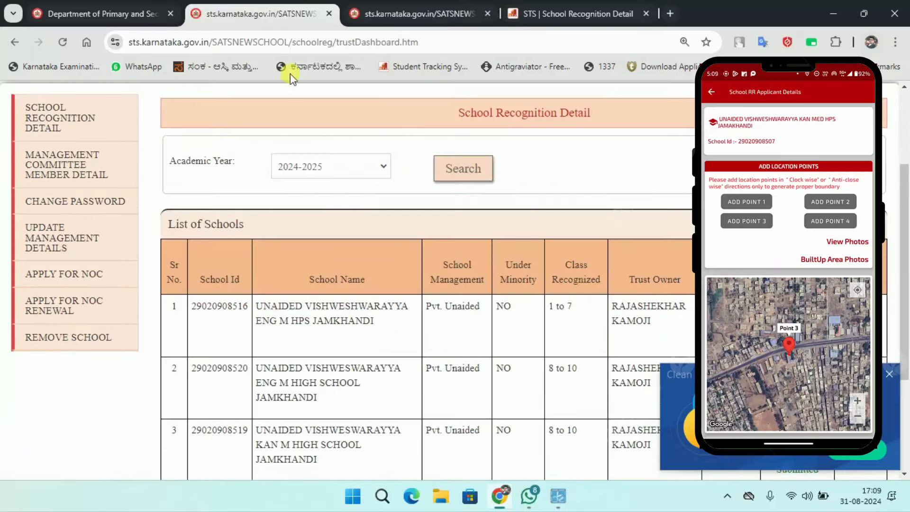
scroll(368, 228, up, 3)
click(395, 7)
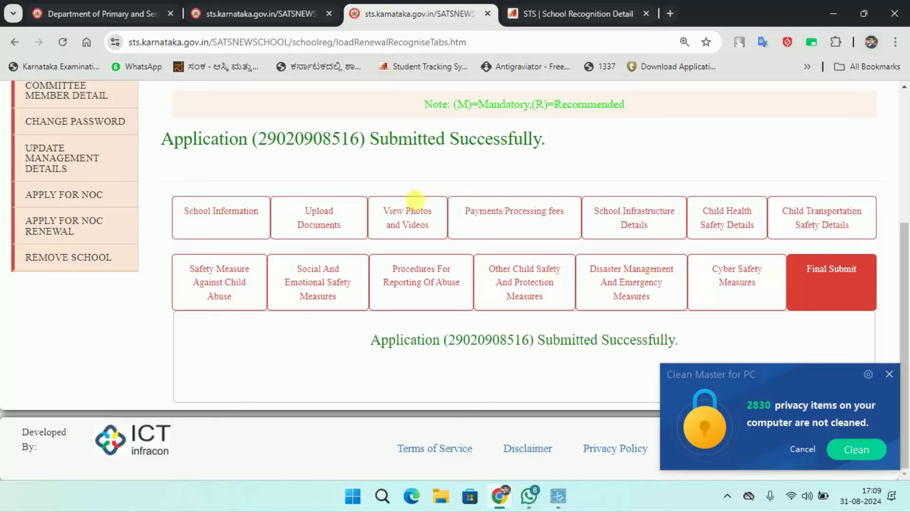
Open the geo-tagged photos and videos section, view and close the FRONT VIEW video, and dismiss the Clean Master pop-up
click(414, 229)
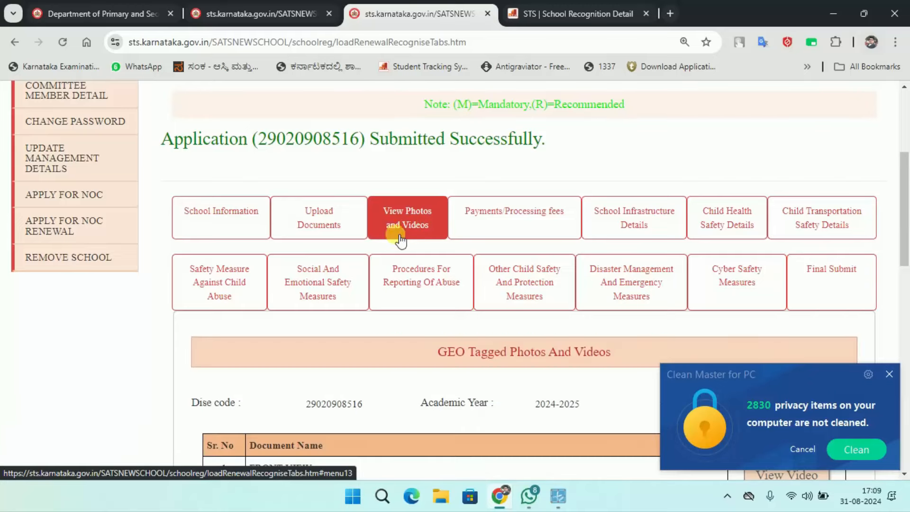
scroll(482, 263, down, 5)
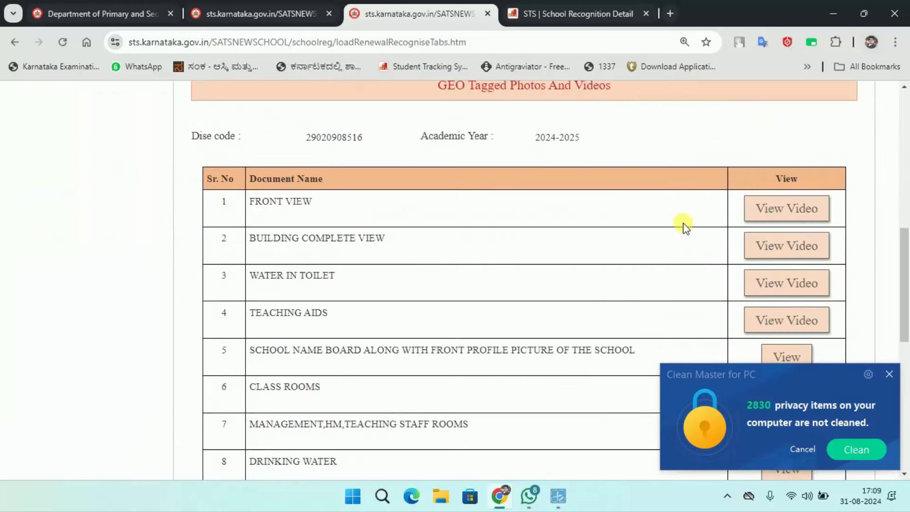
click(781, 215)
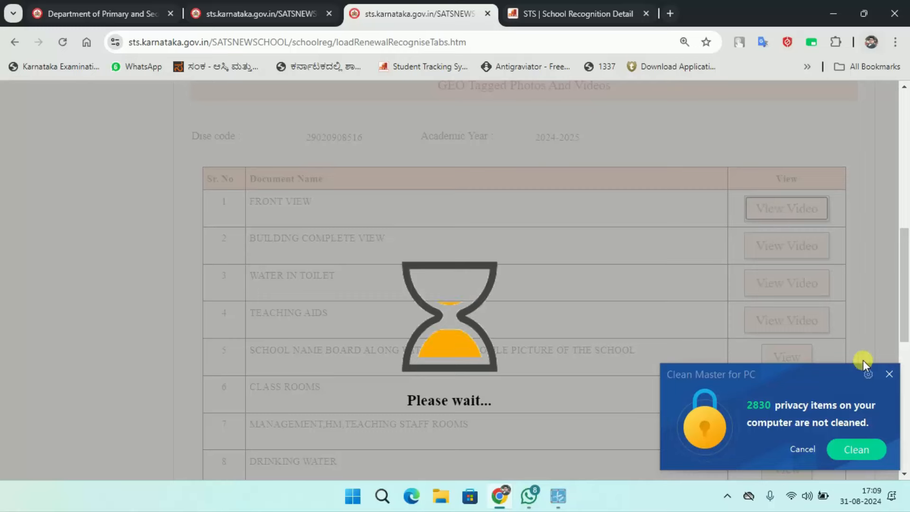
click(890, 374)
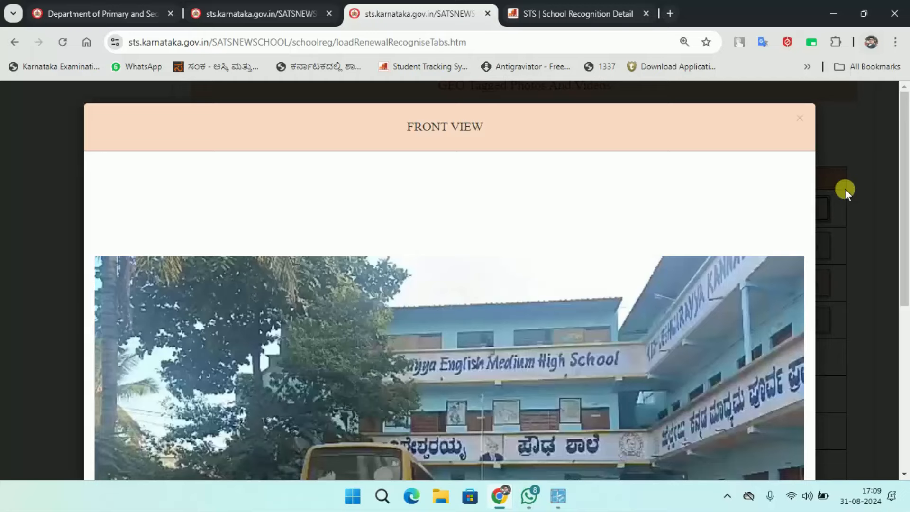
click(804, 119)
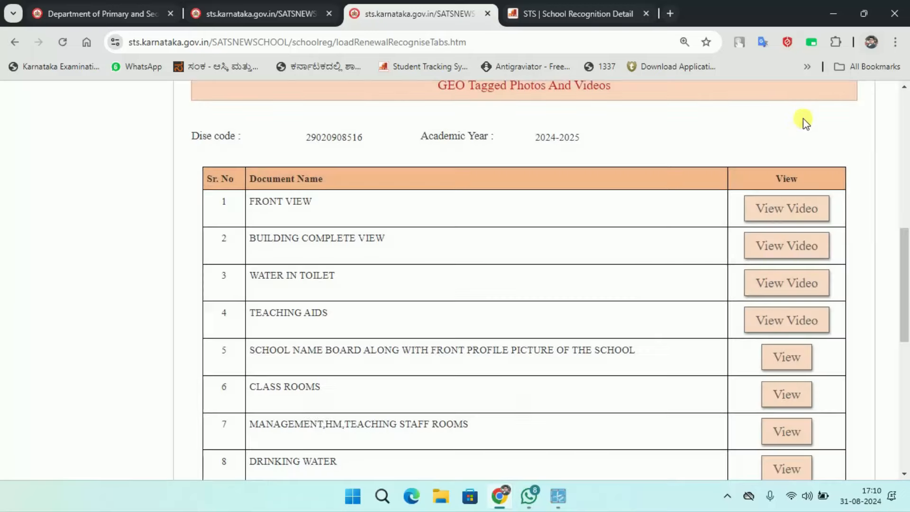
scroll(635, 235, up, 10)
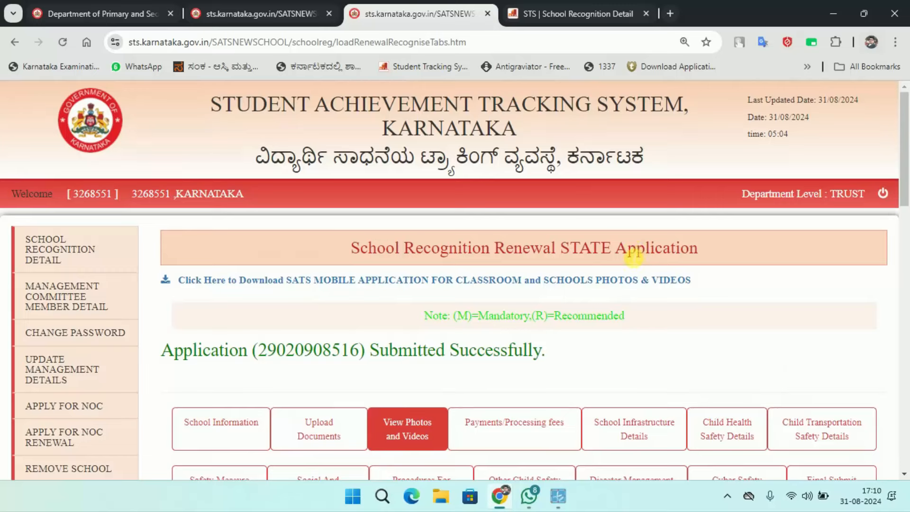
Open the School Information section and review the school's land area figures and class-wise built-up area list
scroll(634, 256, down, 3)
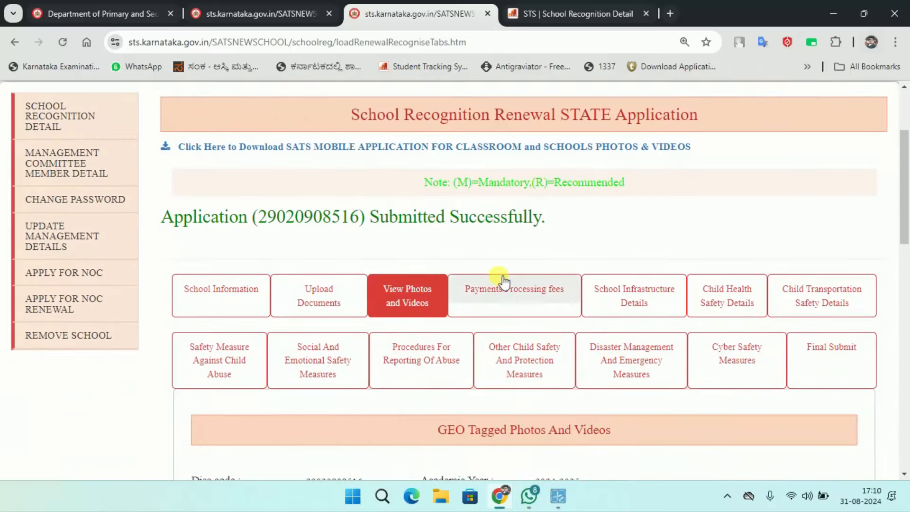
click(236, 308)
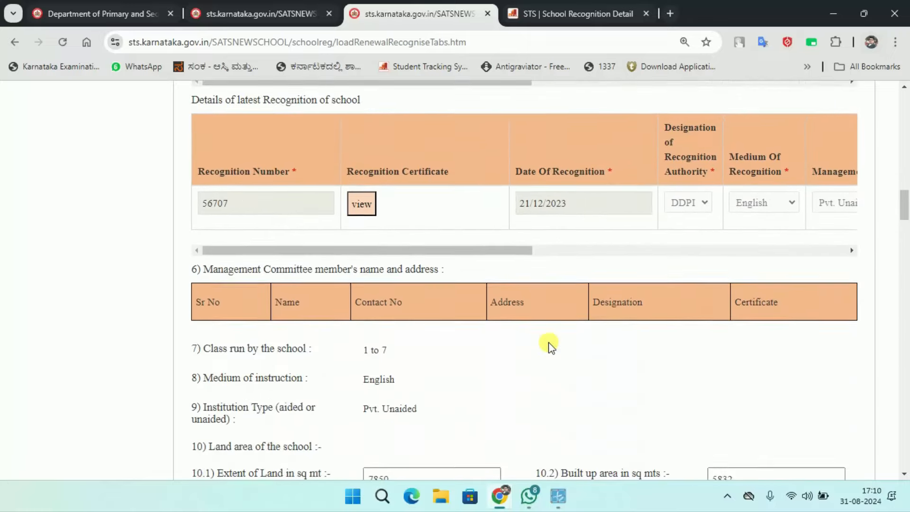
scroll(550, 346, up, 1)
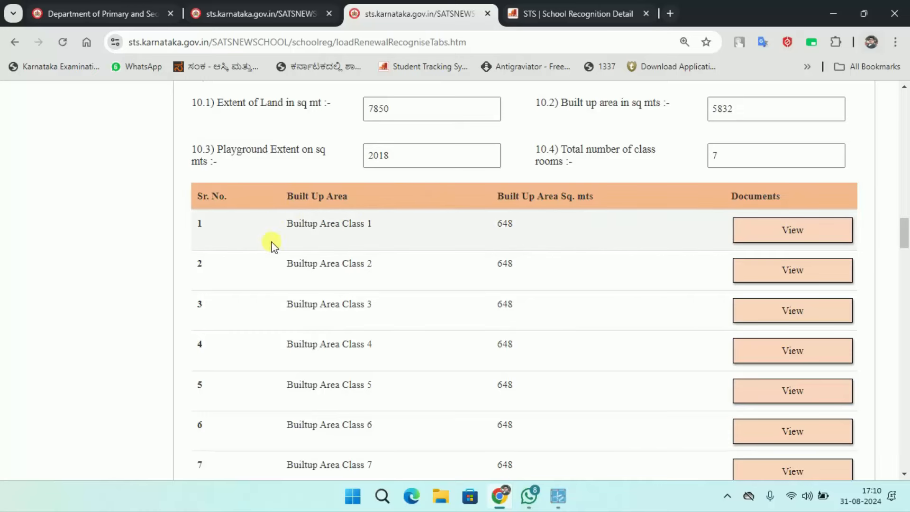
scroll(378, 275, down, 2)
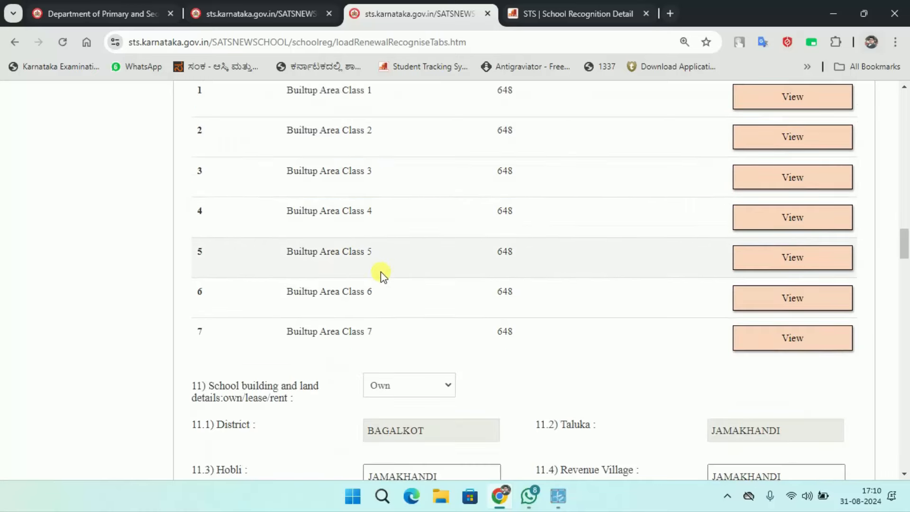
scroll(394, 286, up, 2)
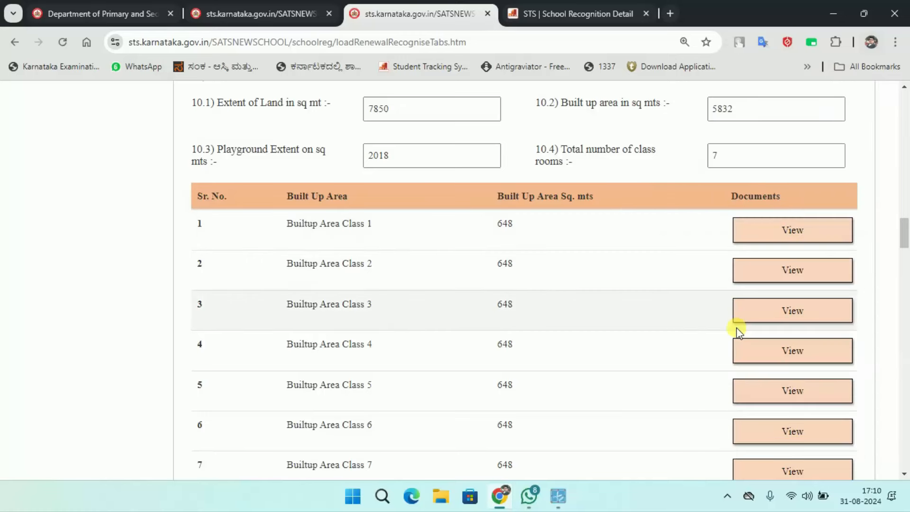
View the Builtup Area Class 3 document down to its geo-tag stamp, and close it
click(789, 312)
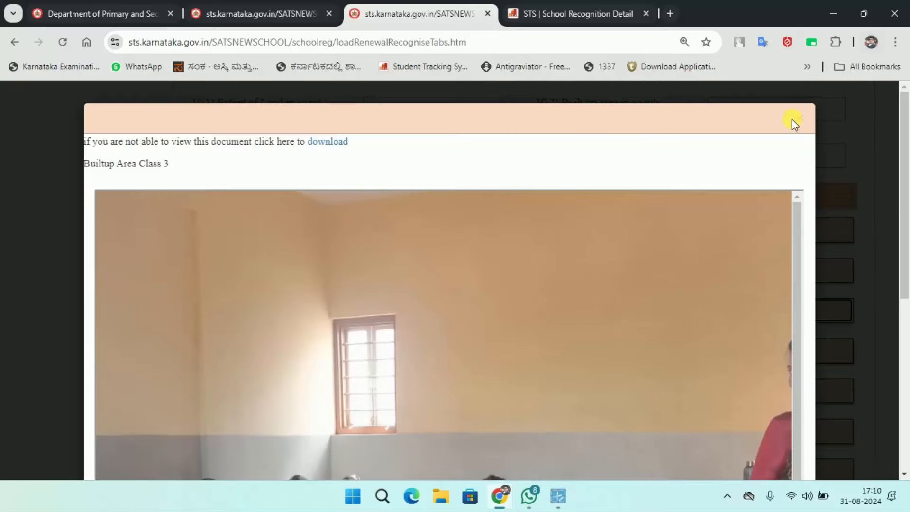
scroll(635, 329, down, 5)
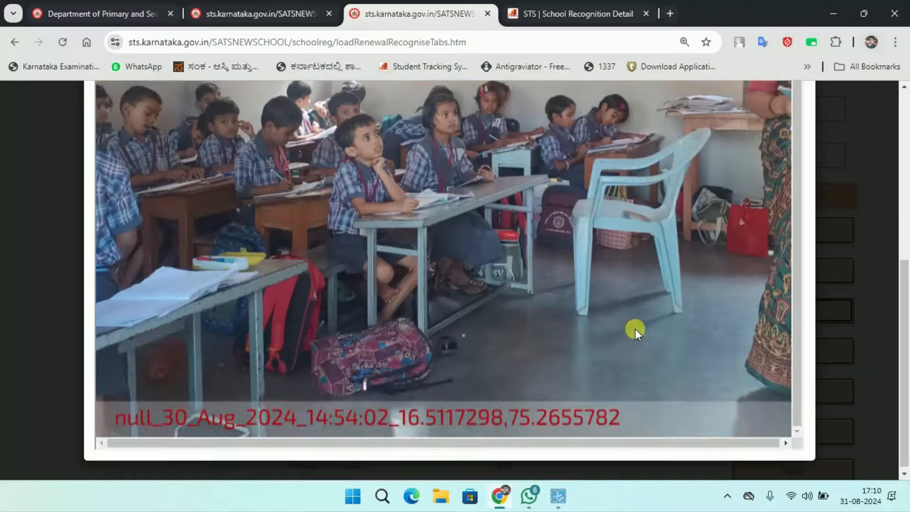
scroll(635, 329, up, 4)
click(799, 120)
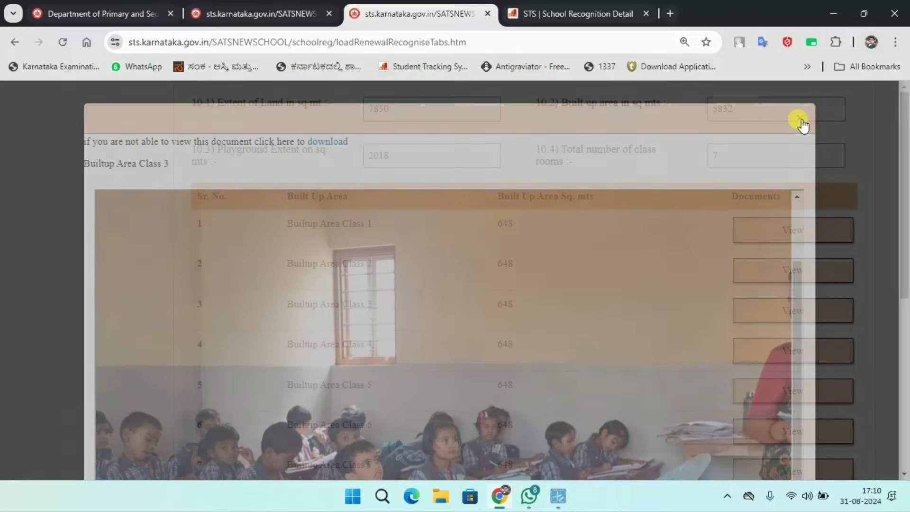
Review the remaining built-up area rows and the school building and land details under item 11
scroll(564, 289, down, 3)
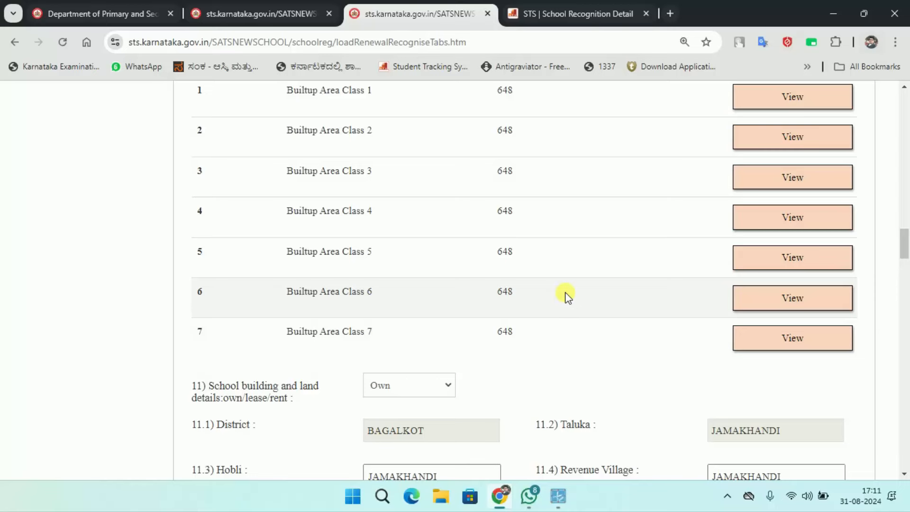
scroll(567, 296, up, 4)
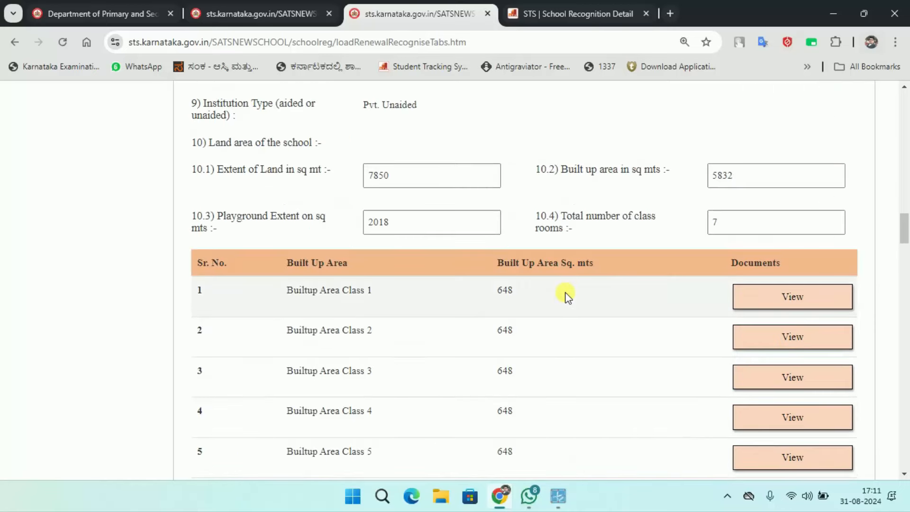
scroll(567, 296, down, 4)
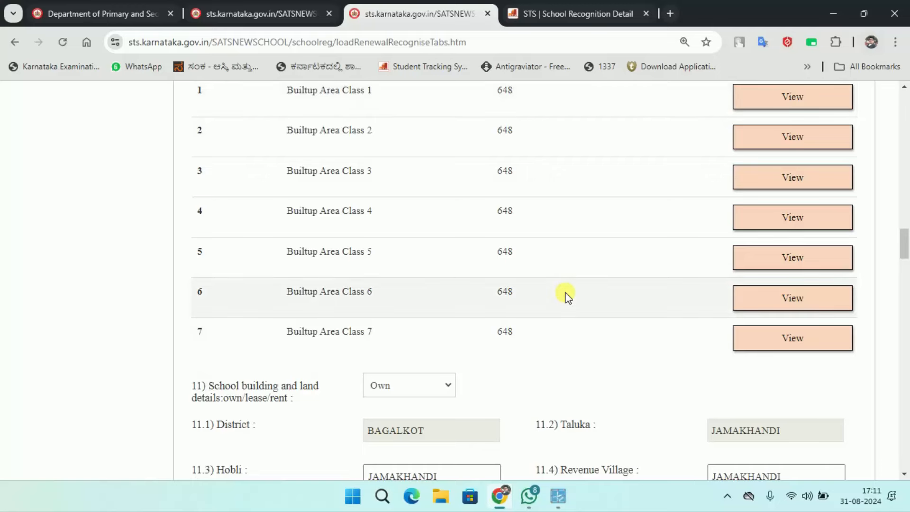
scroll(569, 297, down, 5)
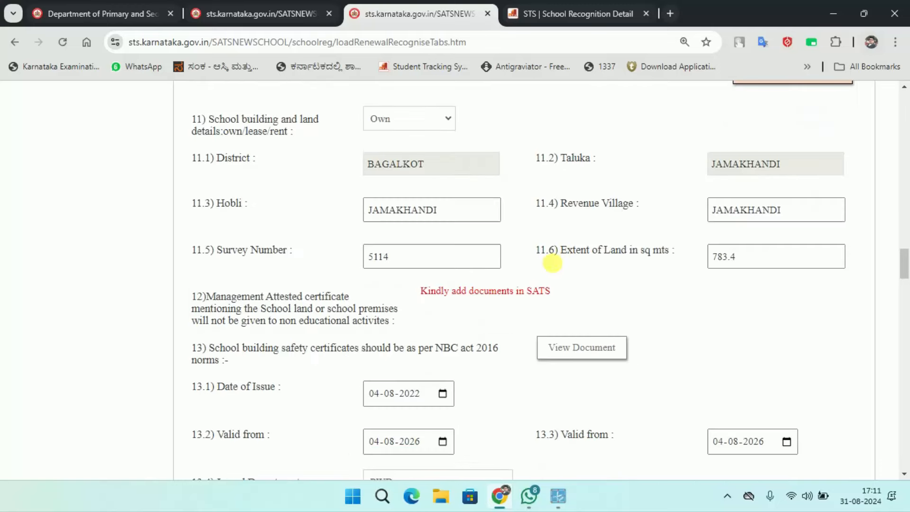
Open the application's Final Submit section to check its submission status
scroll(550, 268, up, 12)
scroll(554, 270, up, 15)
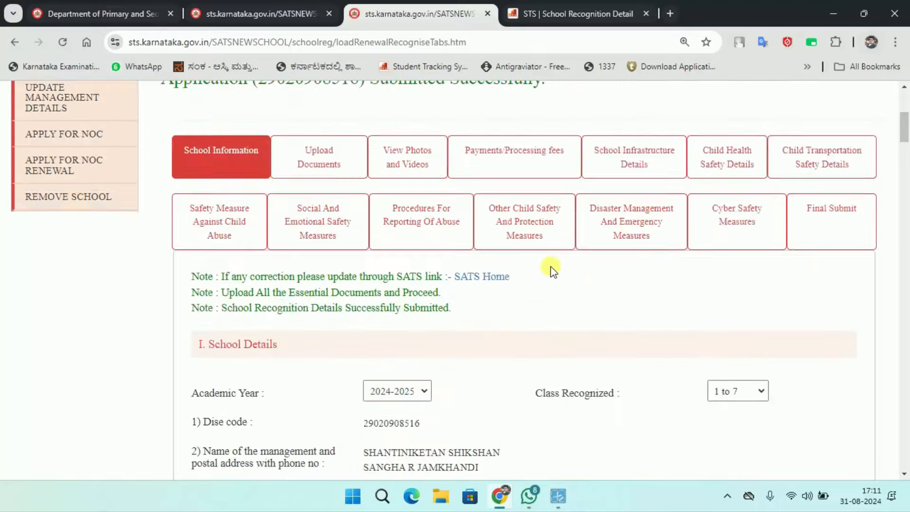
scroll(561, 290, down, 1)
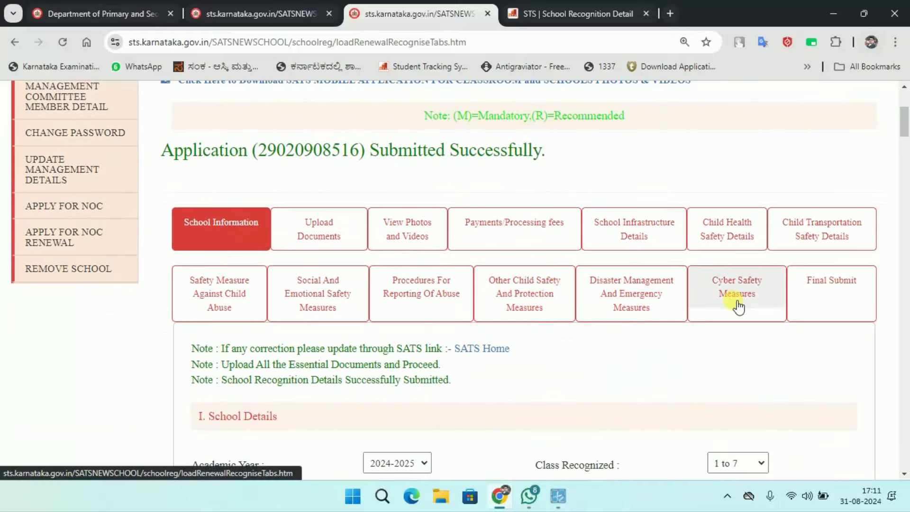
click(824, 293)
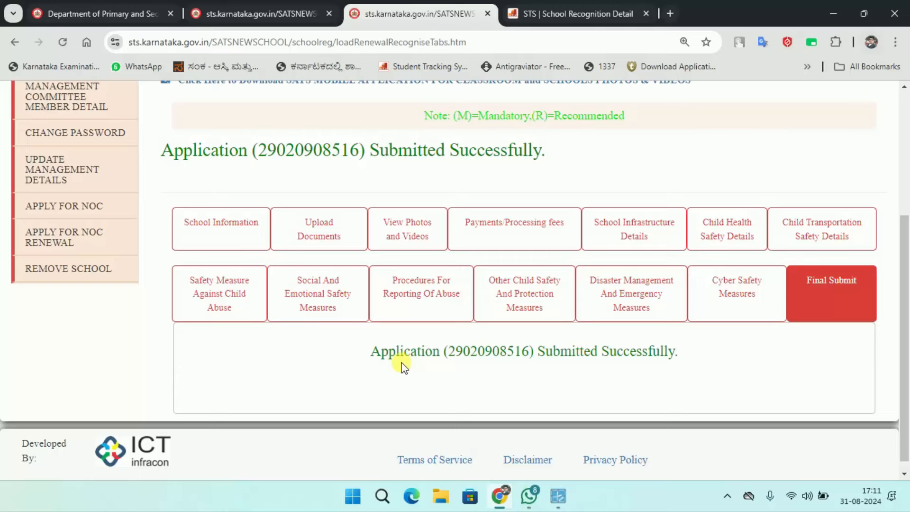
Open the trust's School Recognition Detail page and review each listed school's pending status and application status for 2024-2025
scroll(362, 345, up, 4)
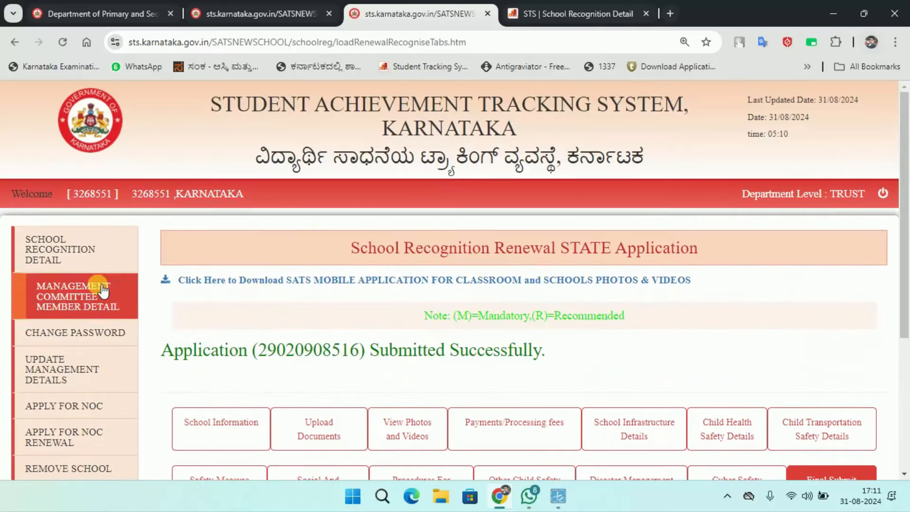
click(78, 256)
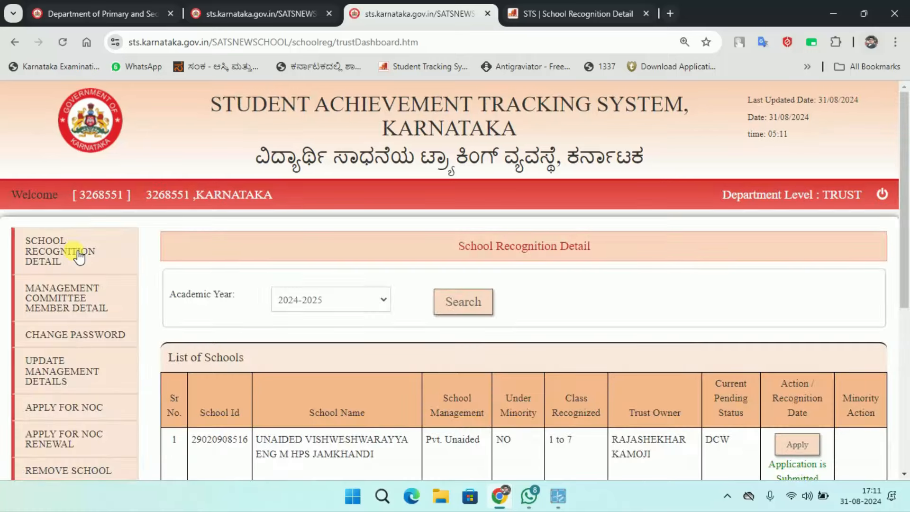
scroll(608, 341, down, 4)
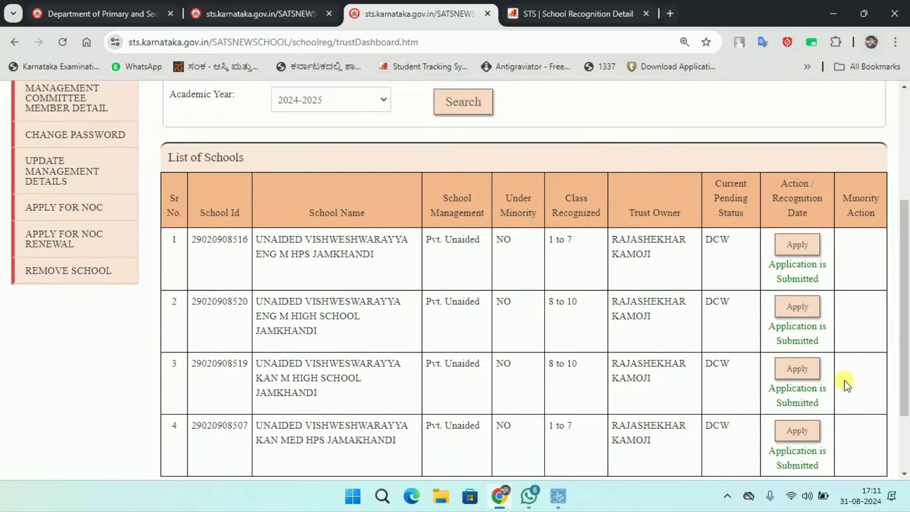
scroll(843, 387, down, 1)
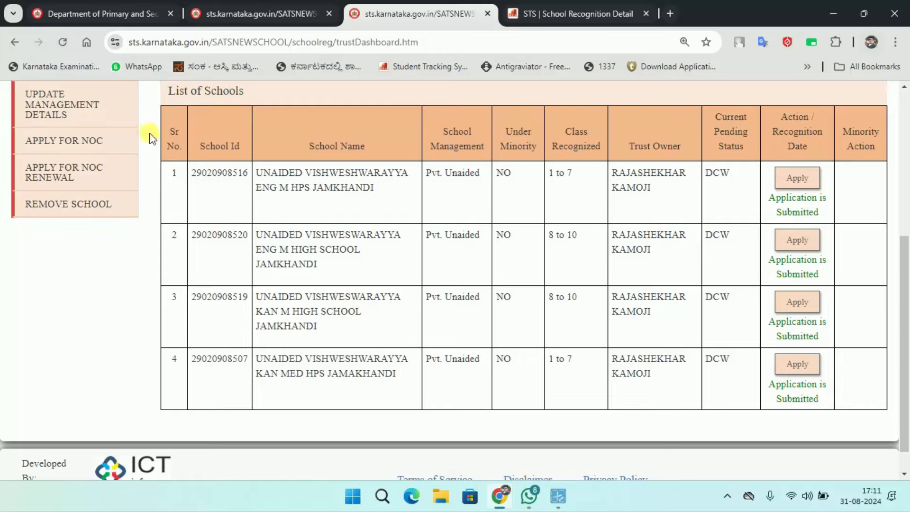
scroll(249, 250, up, 3)
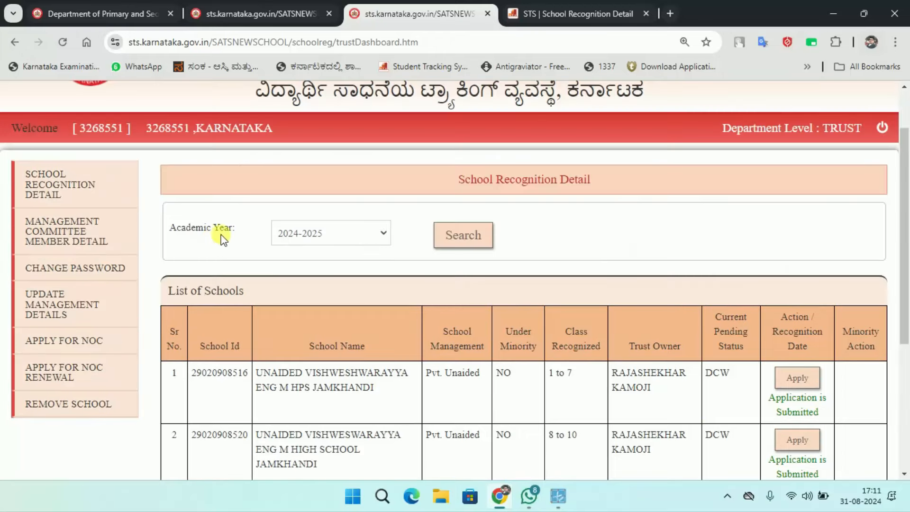
scroll(584, 266, down, 1)
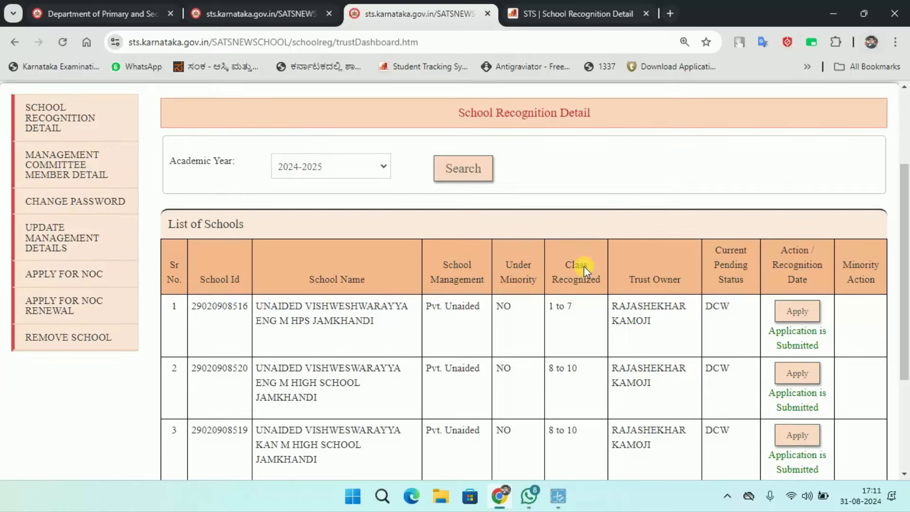